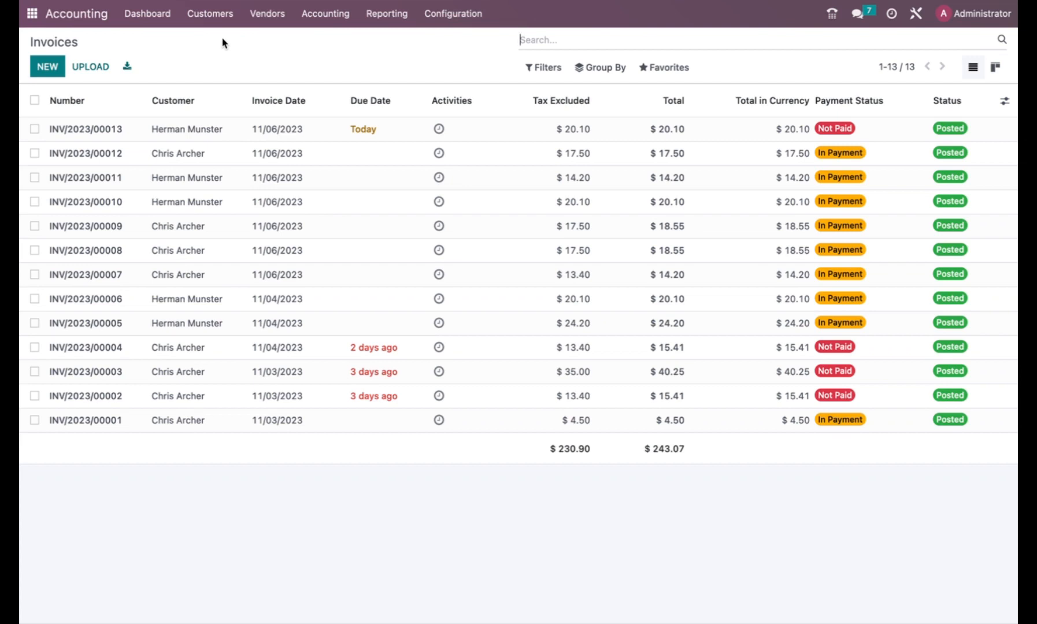
Open the unpaid $20.10 invoice INV/2023/00013 from the Invoices list.
left_click(126, 129)
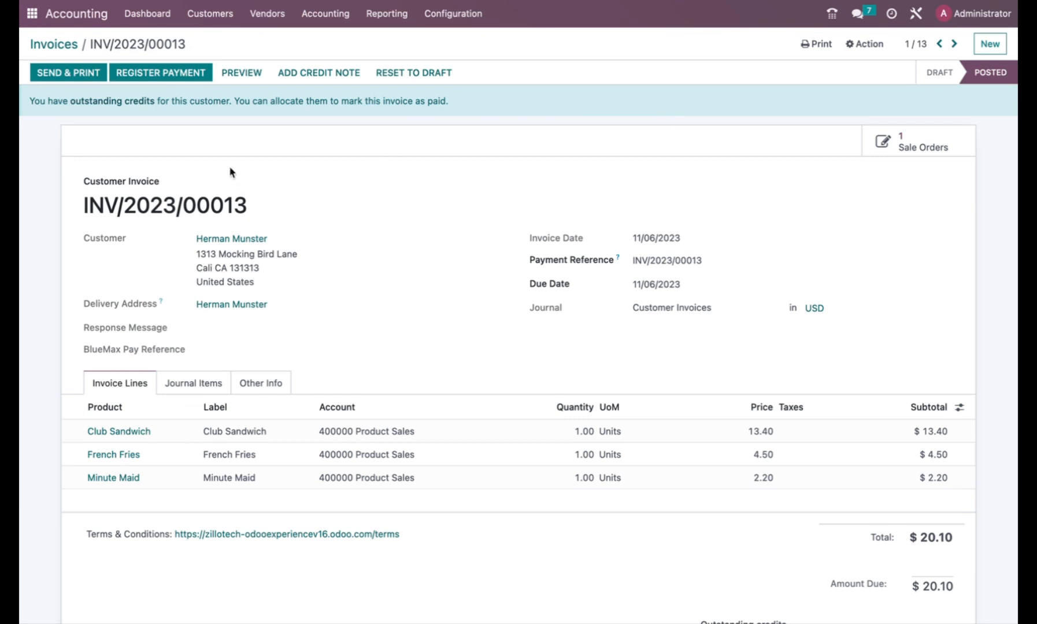
Start a $20.10 payment on the Bank journal with BlueMax Pay as the payment method.
left_click(185, 73)
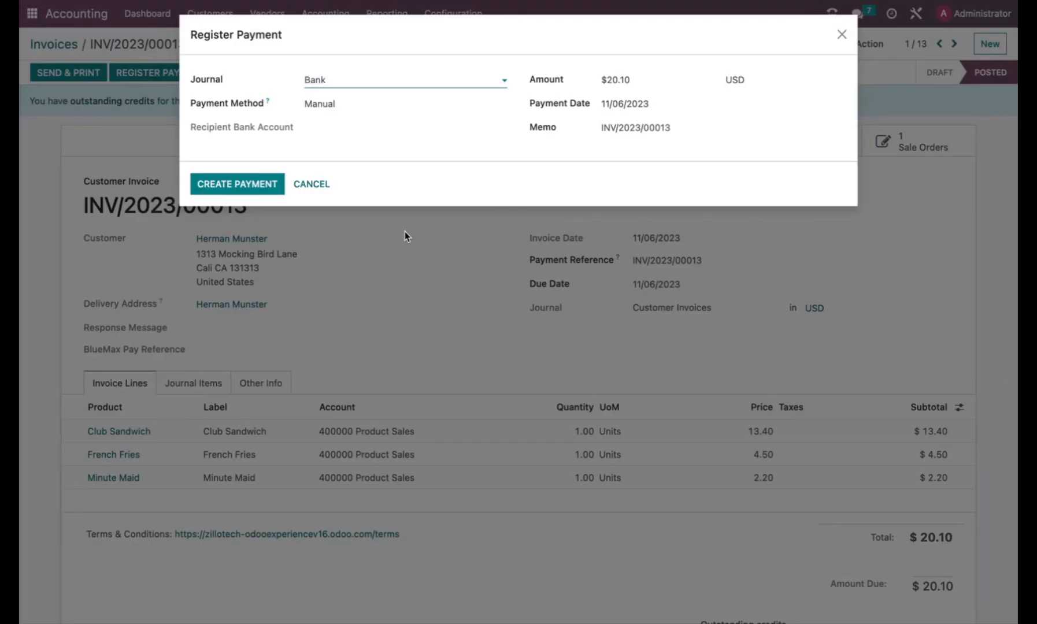
left_click(369, 107)
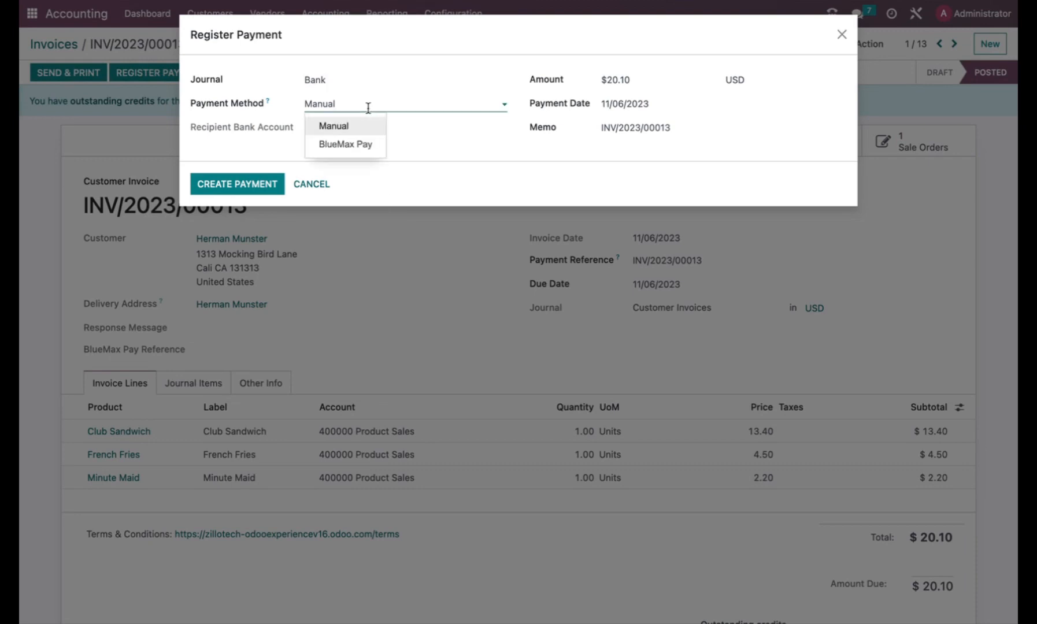
left_click(358, 145)
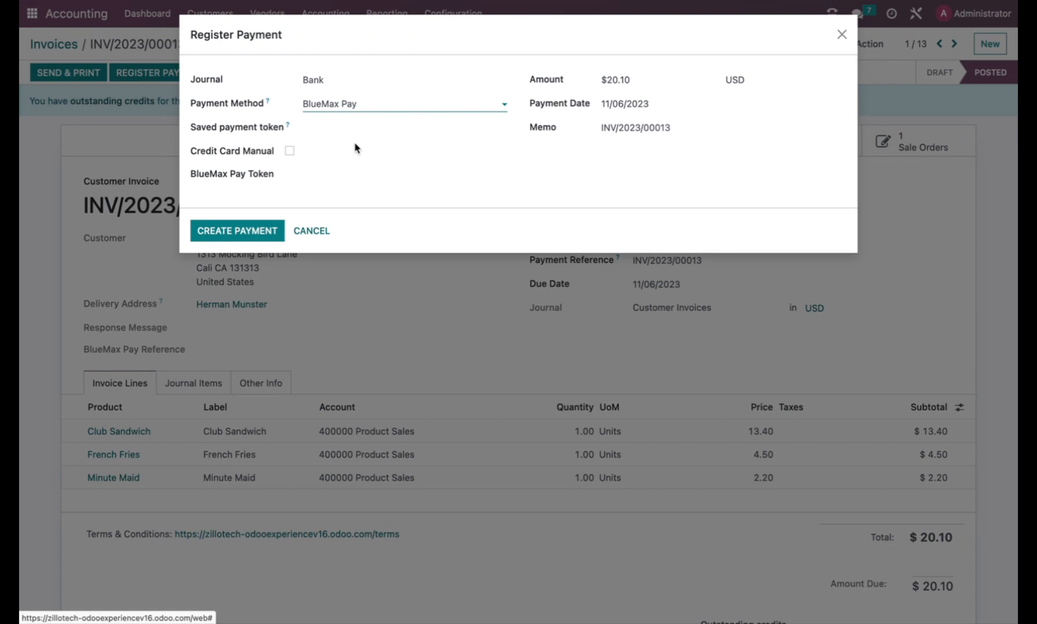
Choose the customer's saved Visa card token for BlueMax Pay, leaving manual card entry off.
left_click(308, 177)
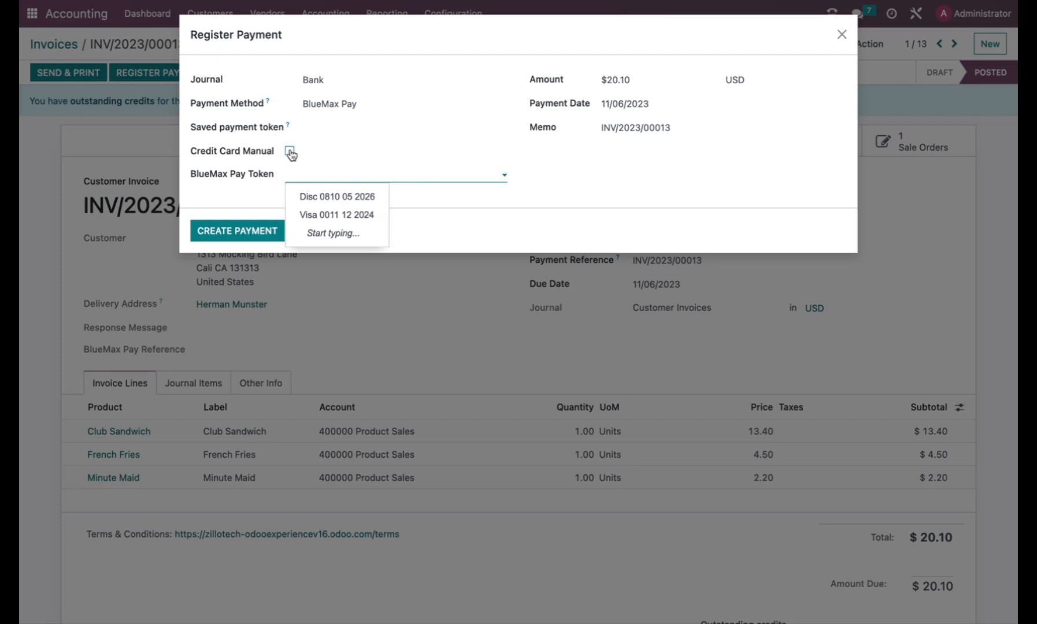
left_click(289, 151)
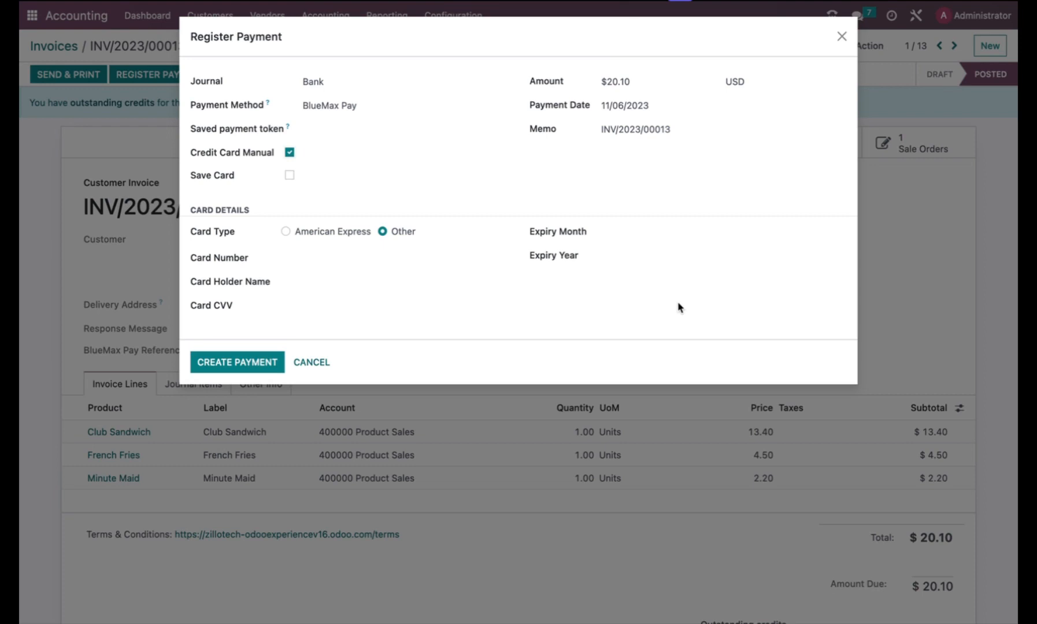
left_click(290, 153)
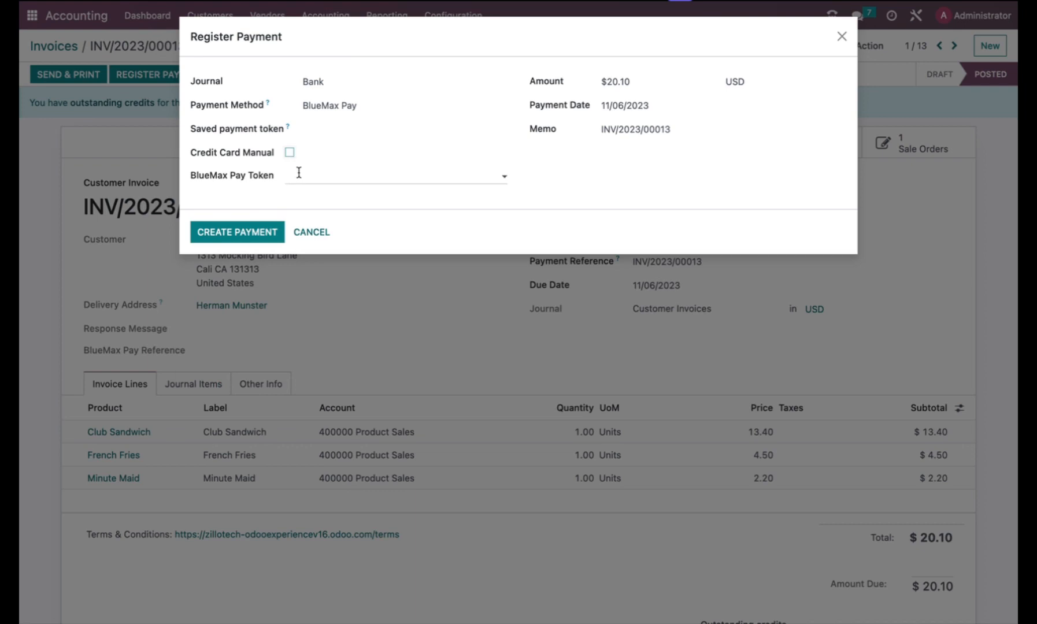
left_click(299, 172)
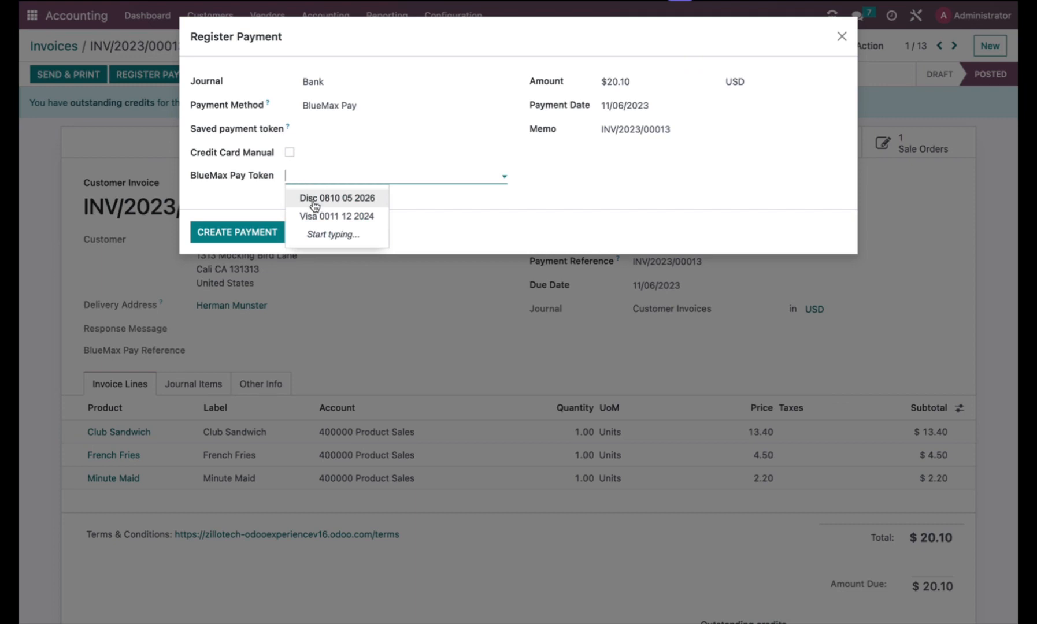
left_click(323, 217)
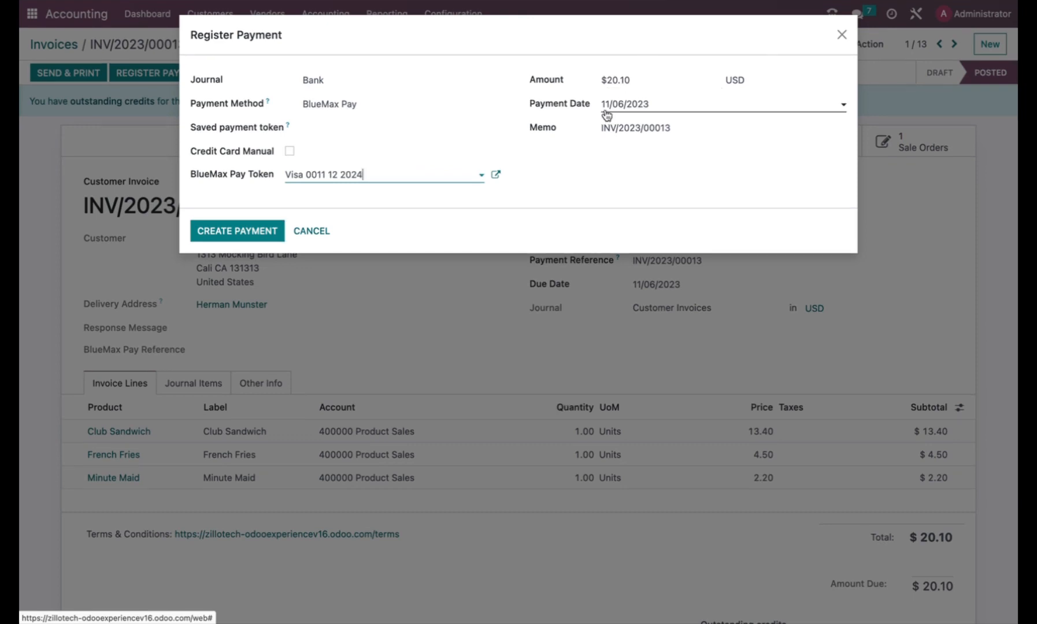
Create the $20.10 payment and briefly review its payment details for INV/2023/00013.
left_click(263, 232)
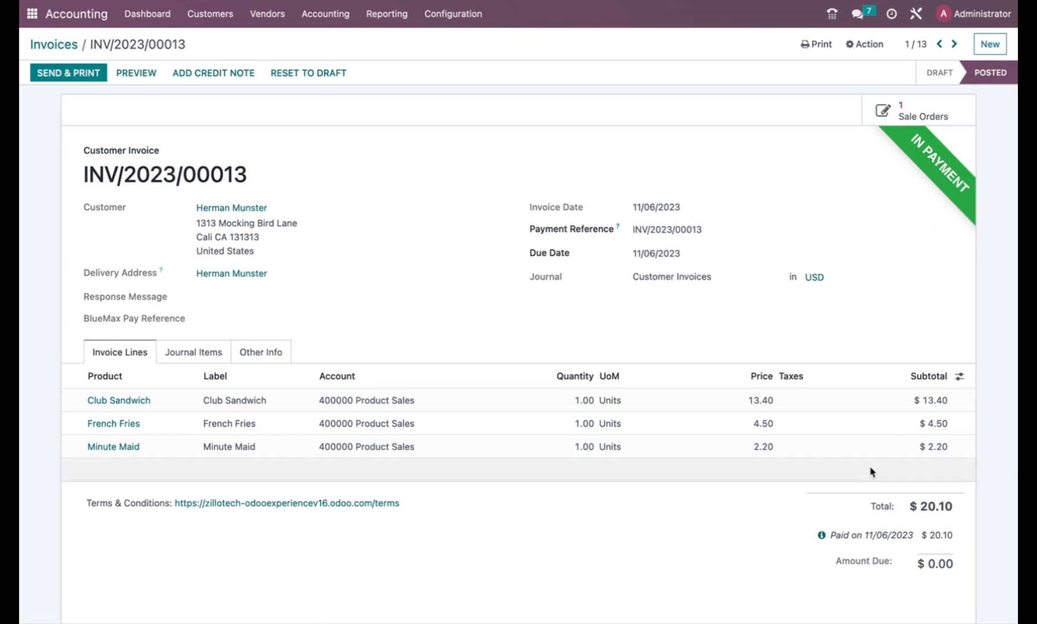
left_click(822, 537)
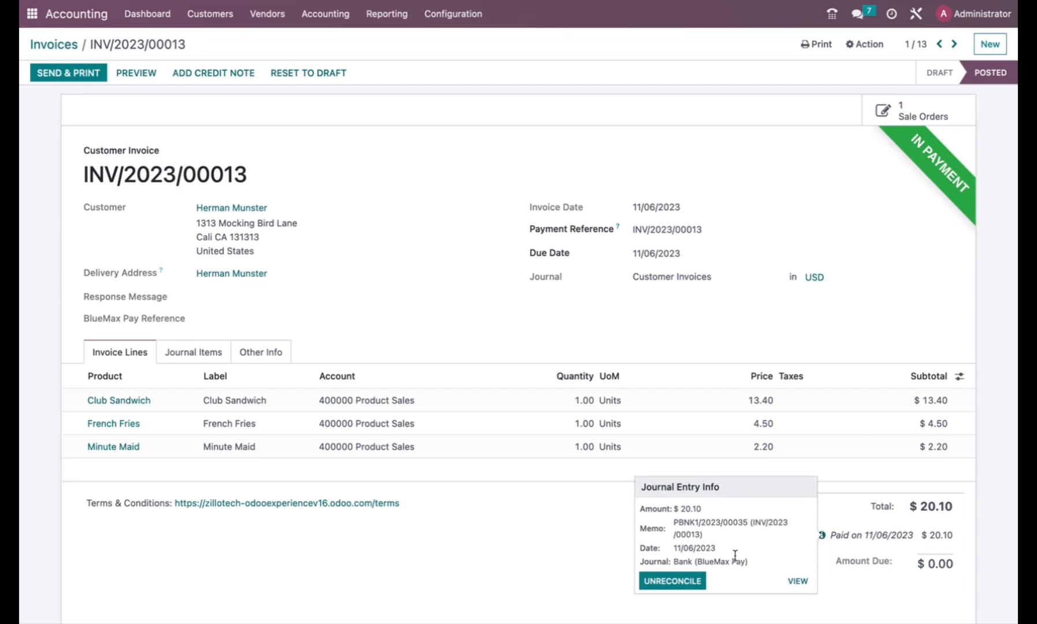
left_click(661, 466)
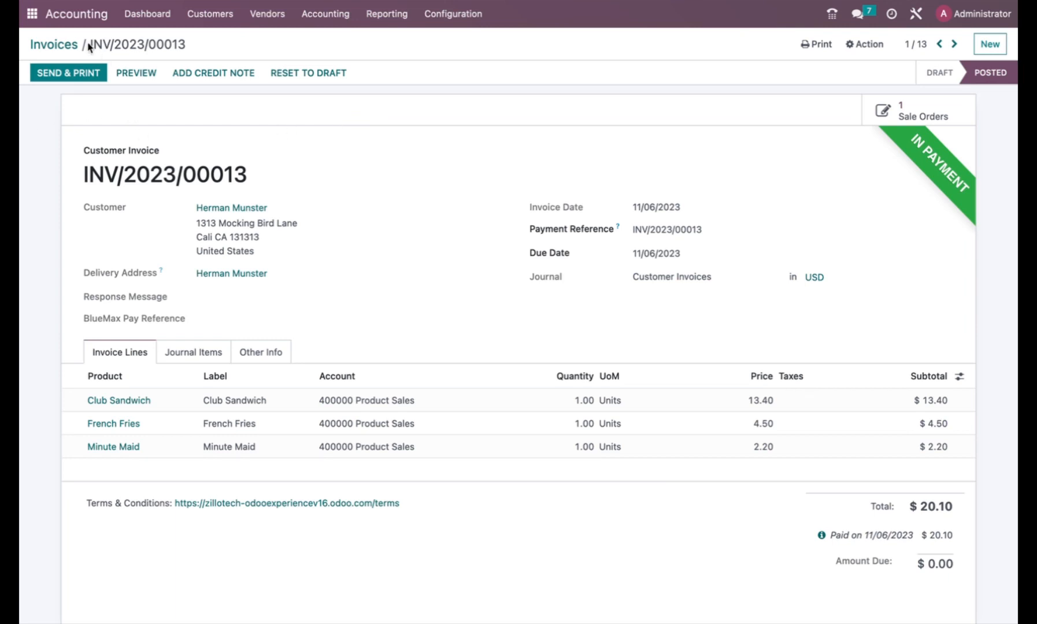
Start a new customer invoice billed to the same customer.
left_click(64, 46)
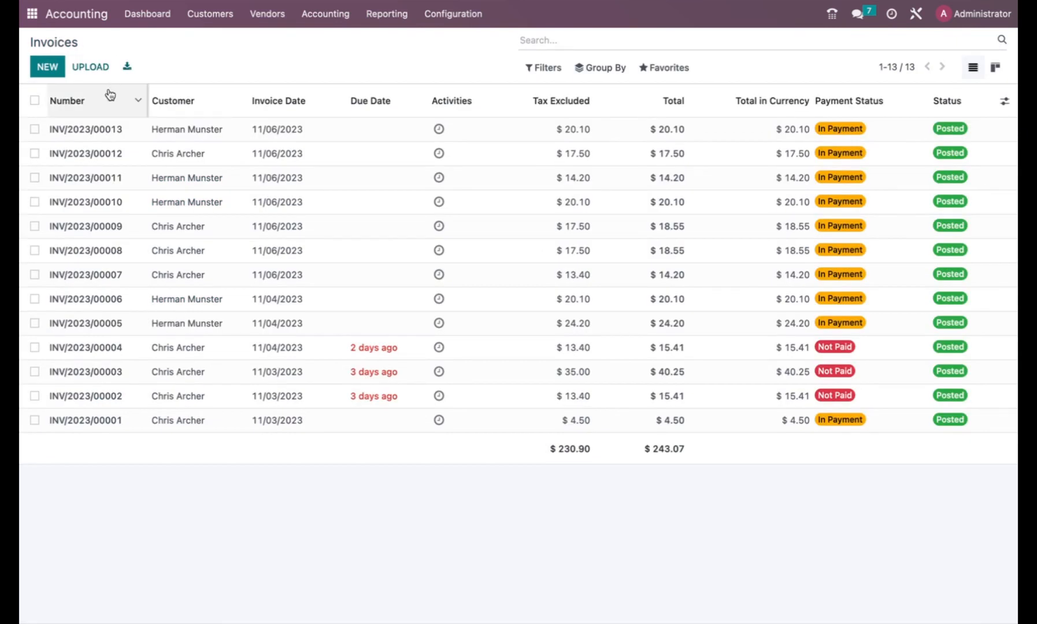
left_click(55, 68)
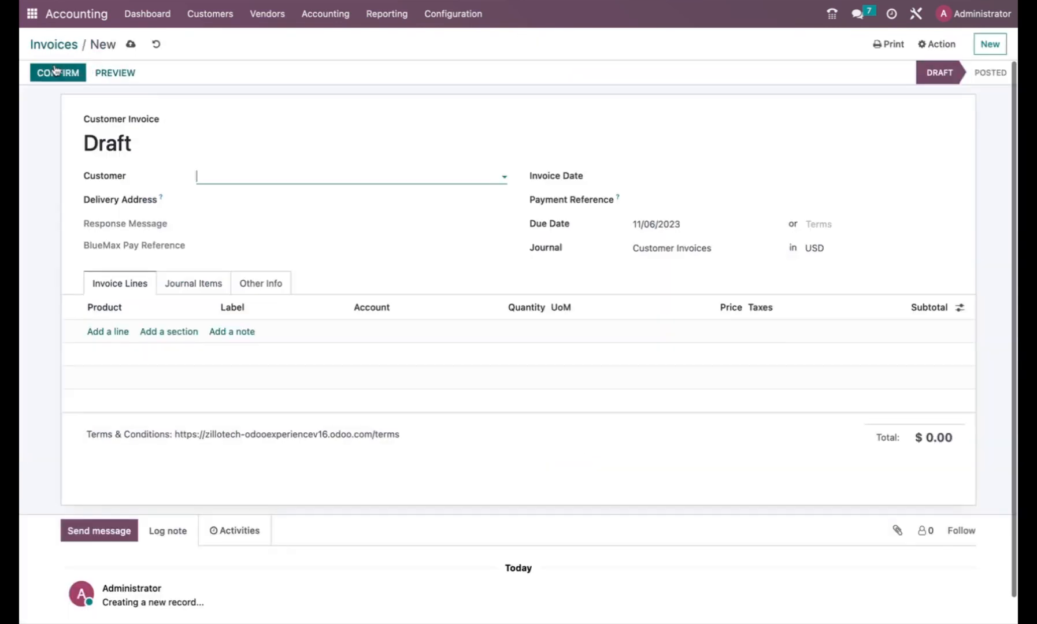
left_click(275, 169)
left_click(247, 220)
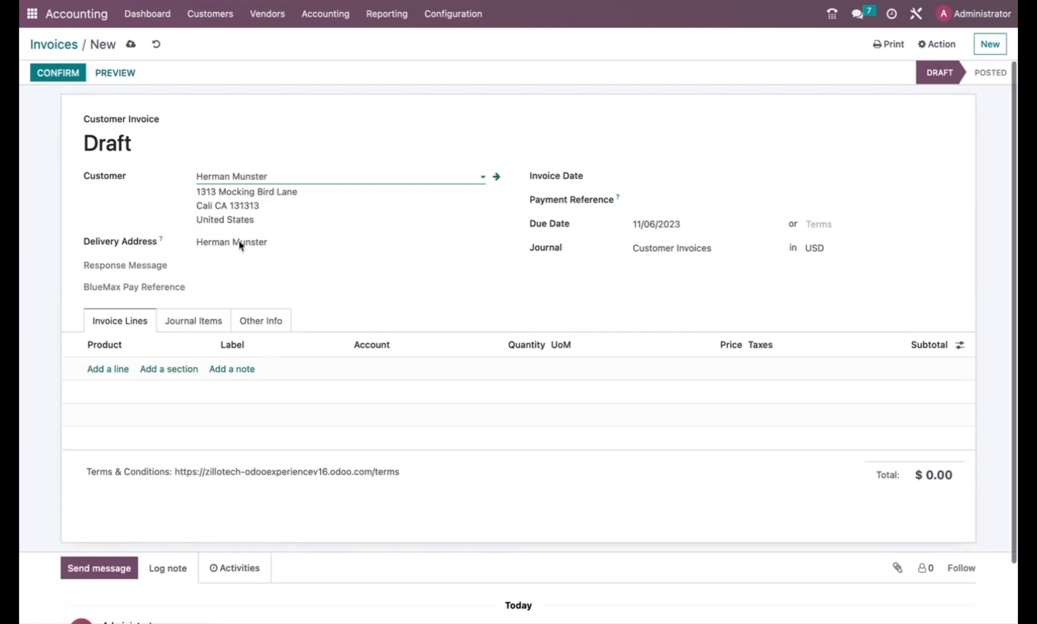
Add a Service line priced 100.00 and confirm invoice INV/2023/00014 for $106.00.
left_click(118, 370)
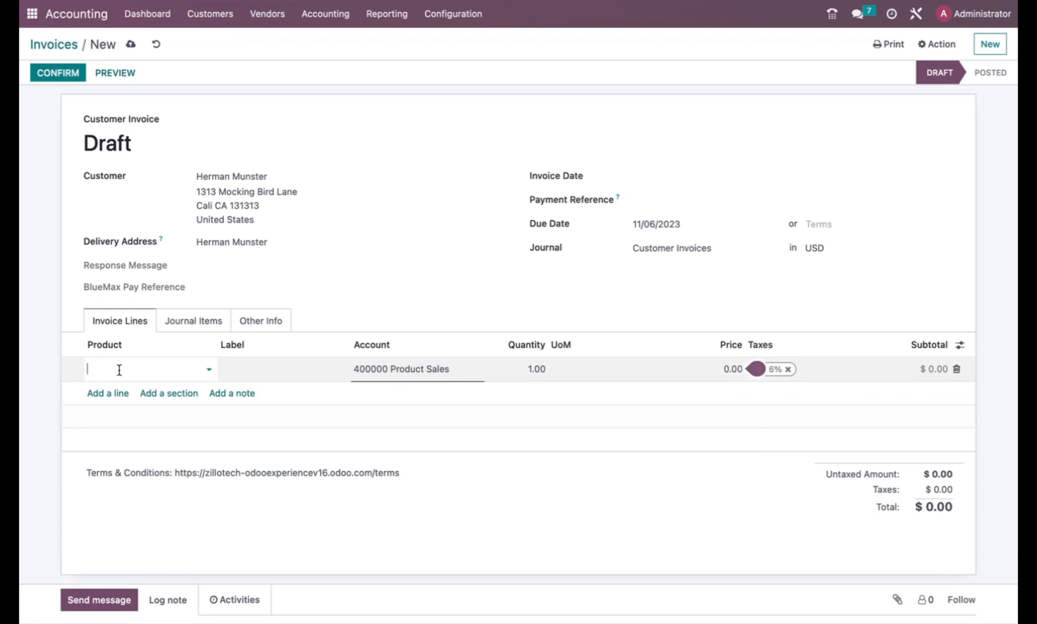
type("ser")
key("Return")
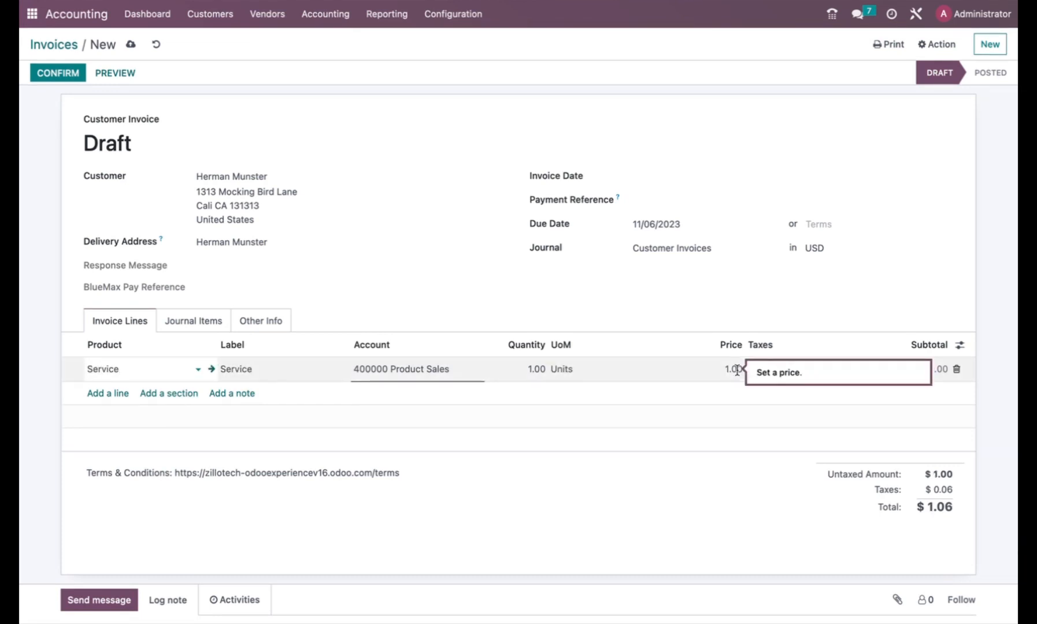
left_click(721, 367)
type("1")
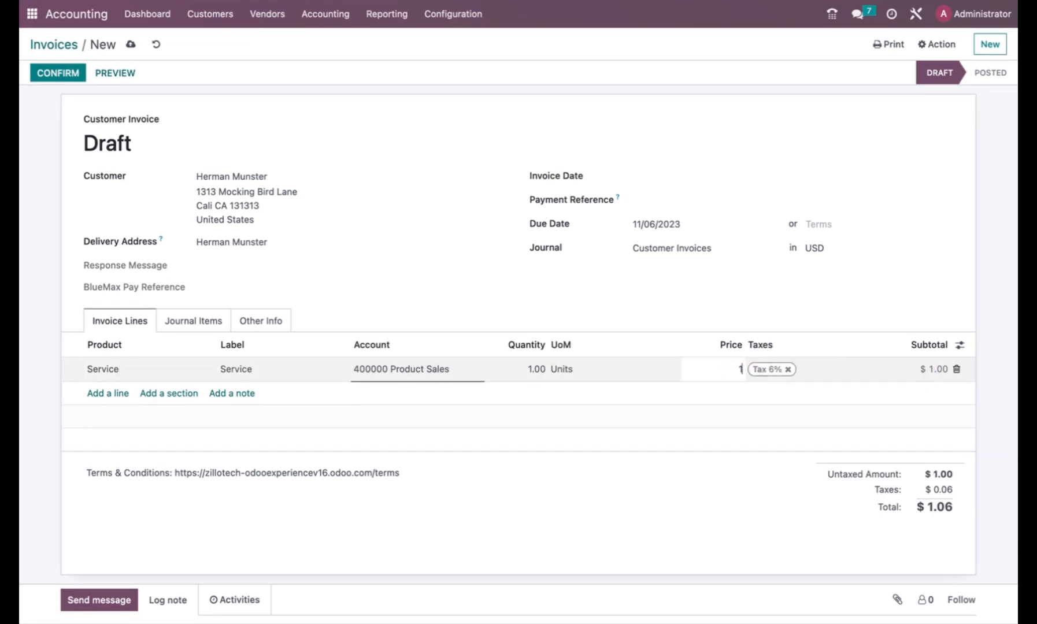
type("00.00")
left_click(706, 492)
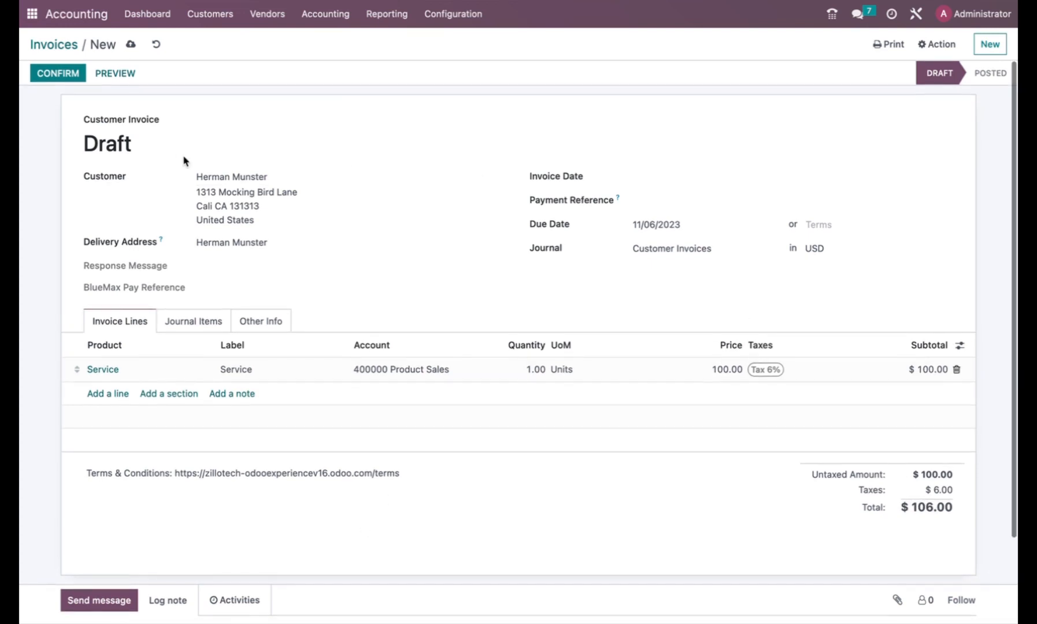
left_click(66, 75)
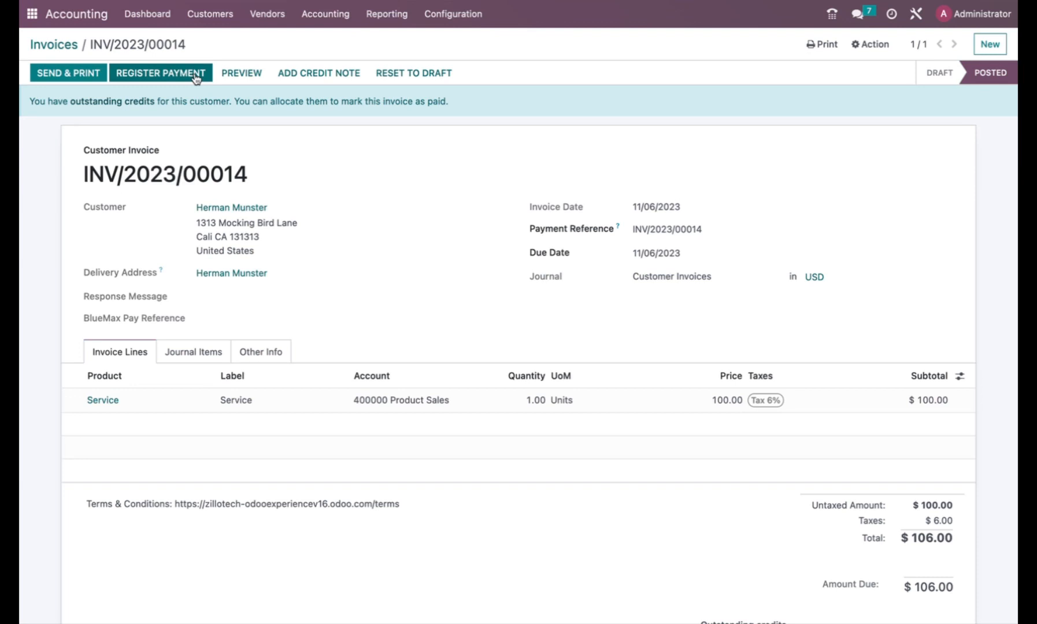
Prepare a $106.00 Bank-journal payment via BlueMax Pay using the saved Disc card token.
left_click(197, 78)
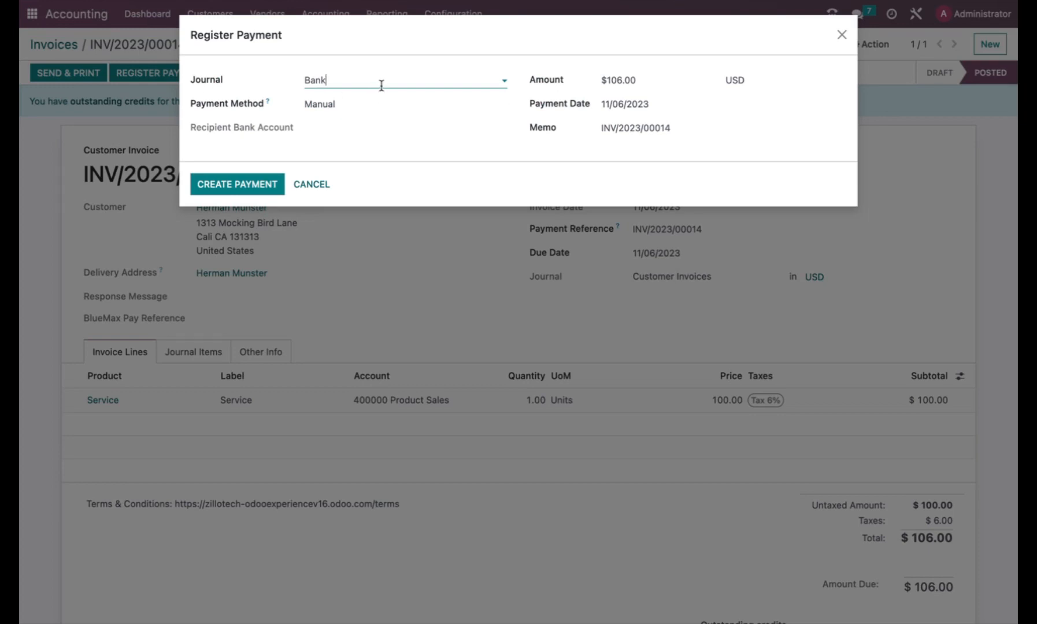
left_click(380, 84)
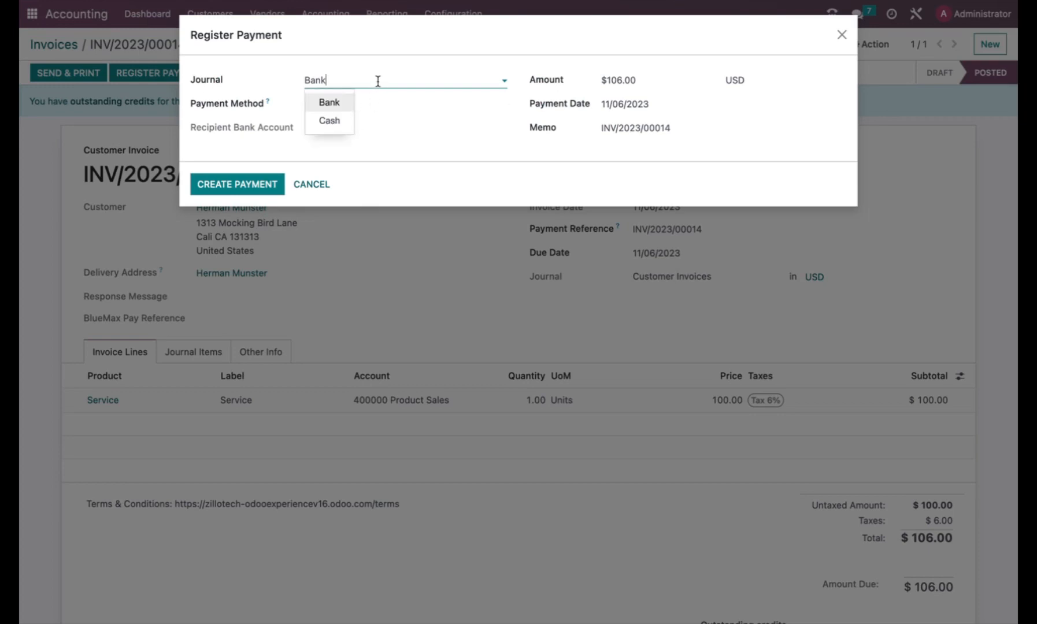
left_click(354, 103)
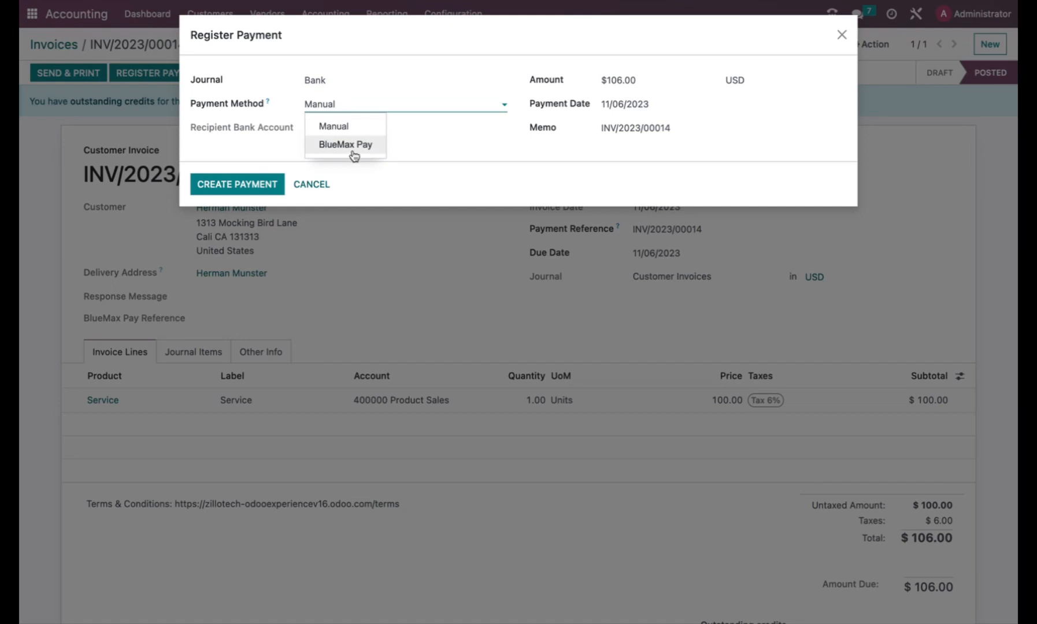
left_click(354, 149)
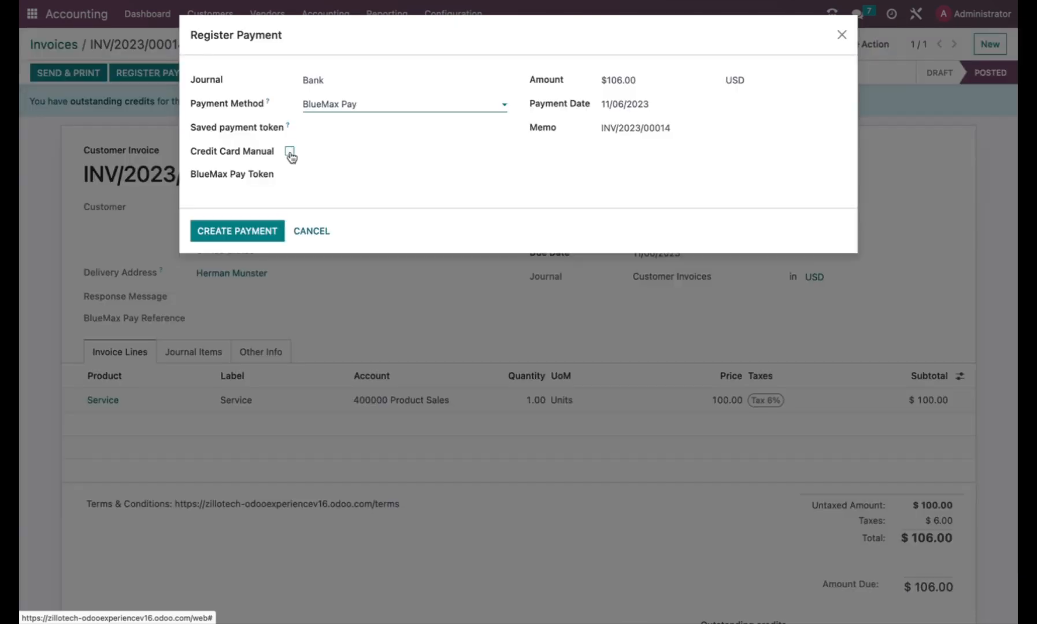
left_click(291, 168)
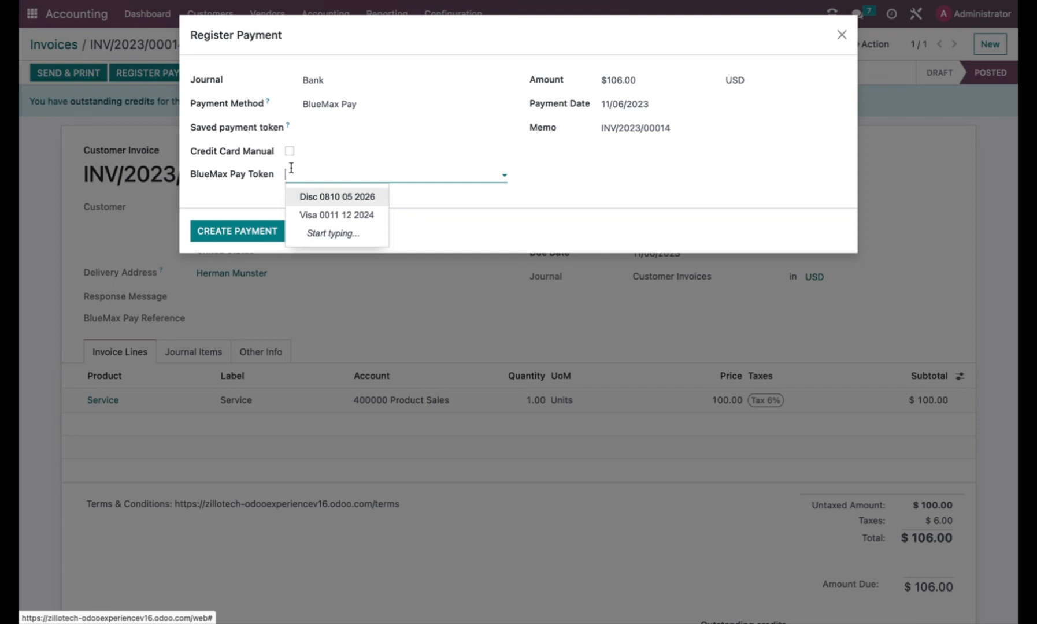
left_click(334, 202)
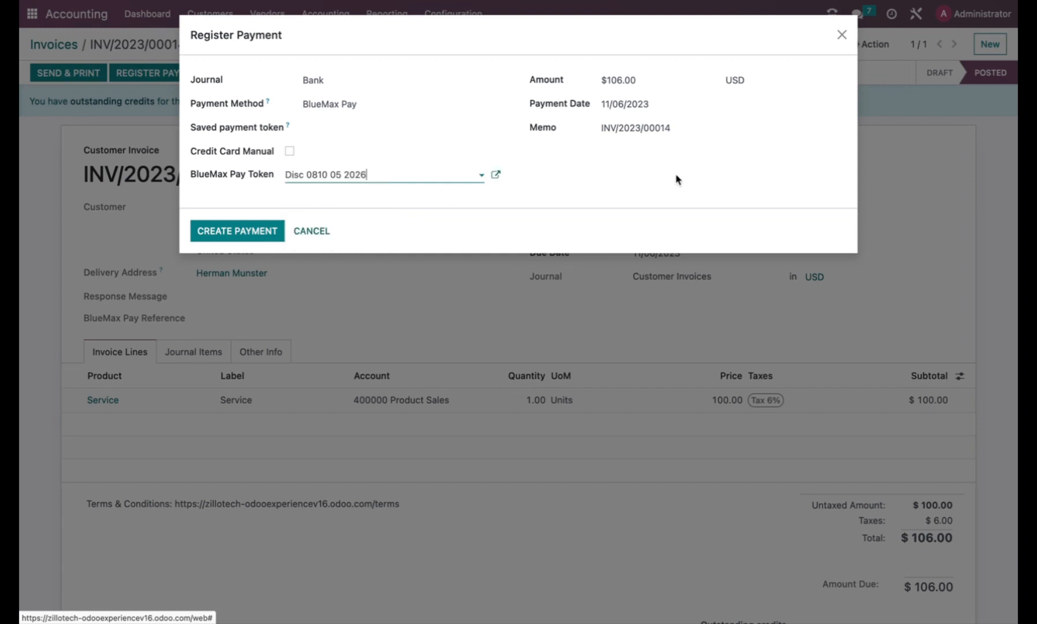
Create the $106.00 payment for INV/2023/00014 and go back to the Invoices list.
left_click(263, 231)
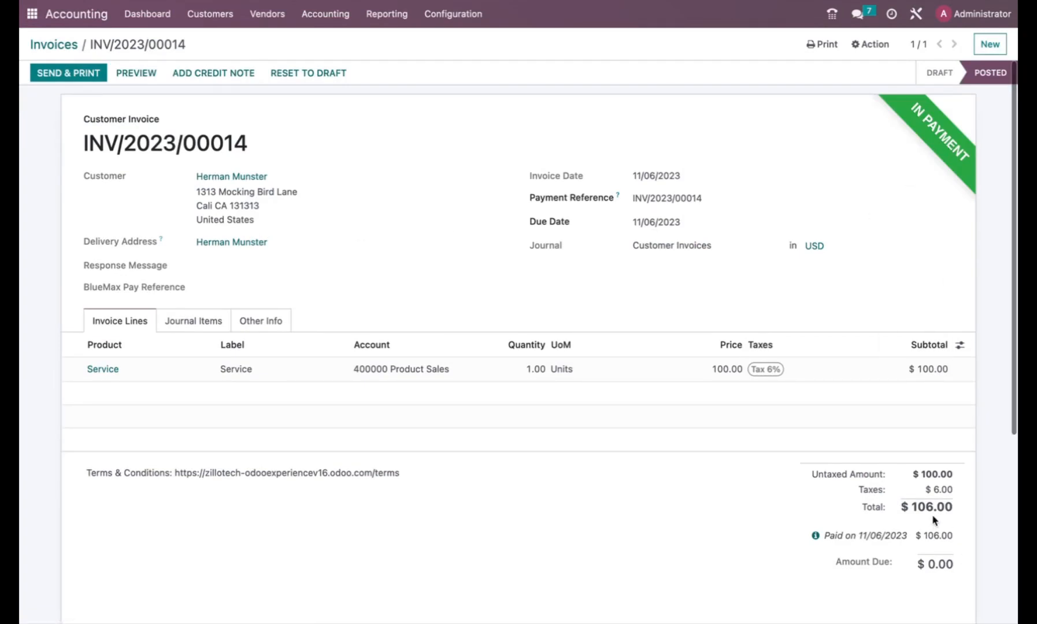
left_click(65, 51)
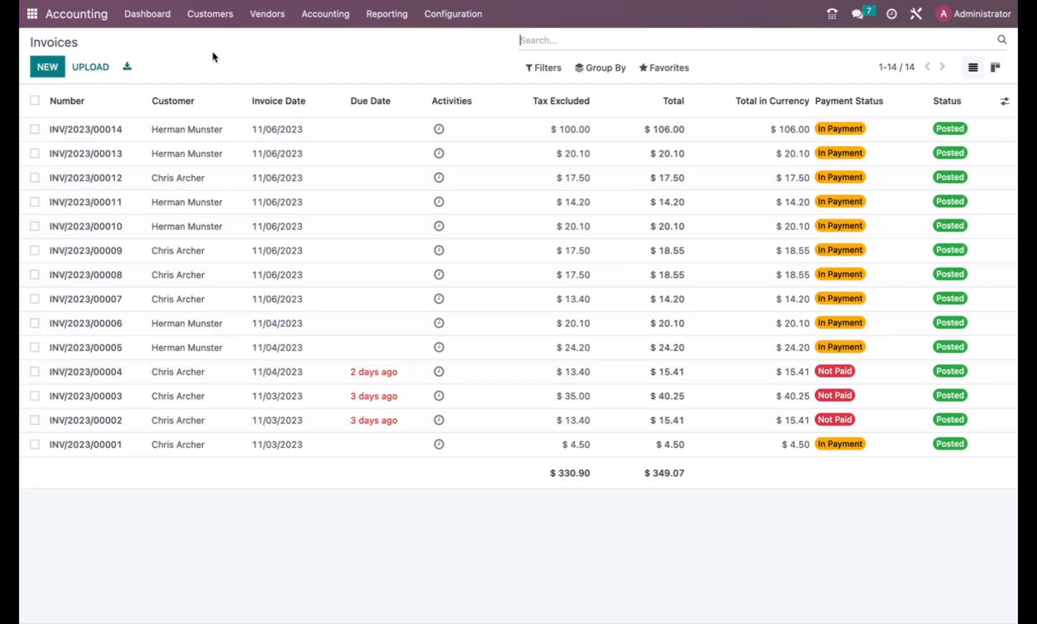
Start a new customer invoice and select the same customer from the search suggestions.
left_click(56, 67)
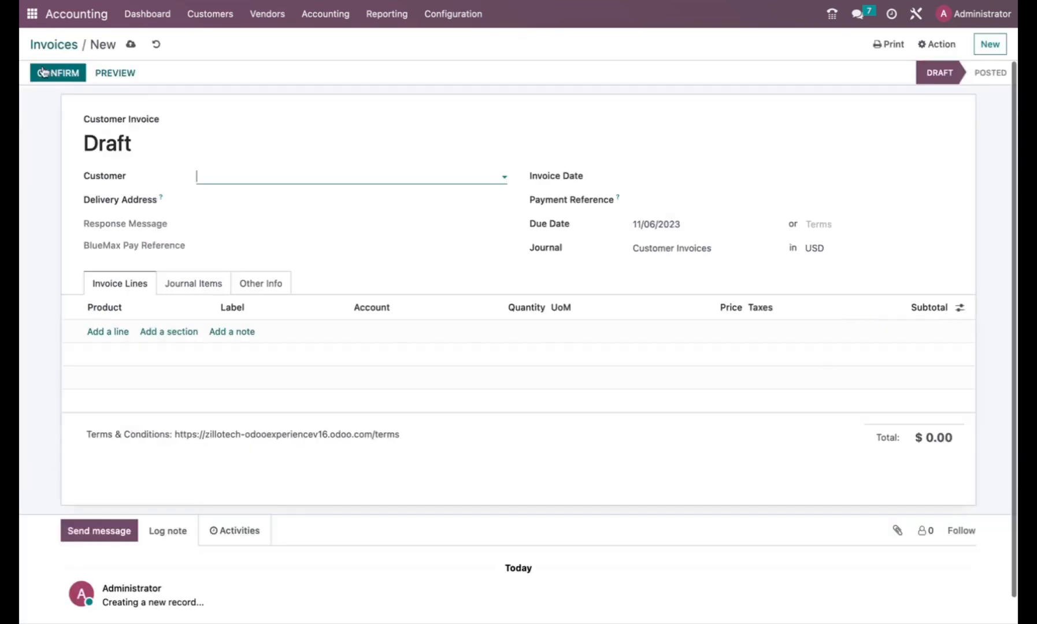
type("hr")
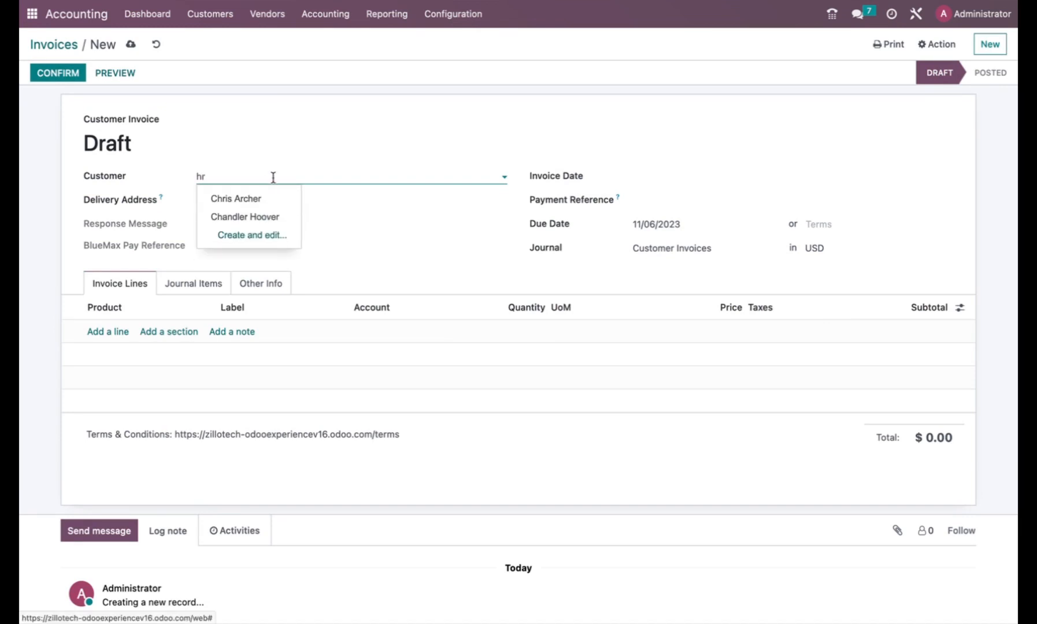
key("BackSpace")
key("BackSpace")
type("her")
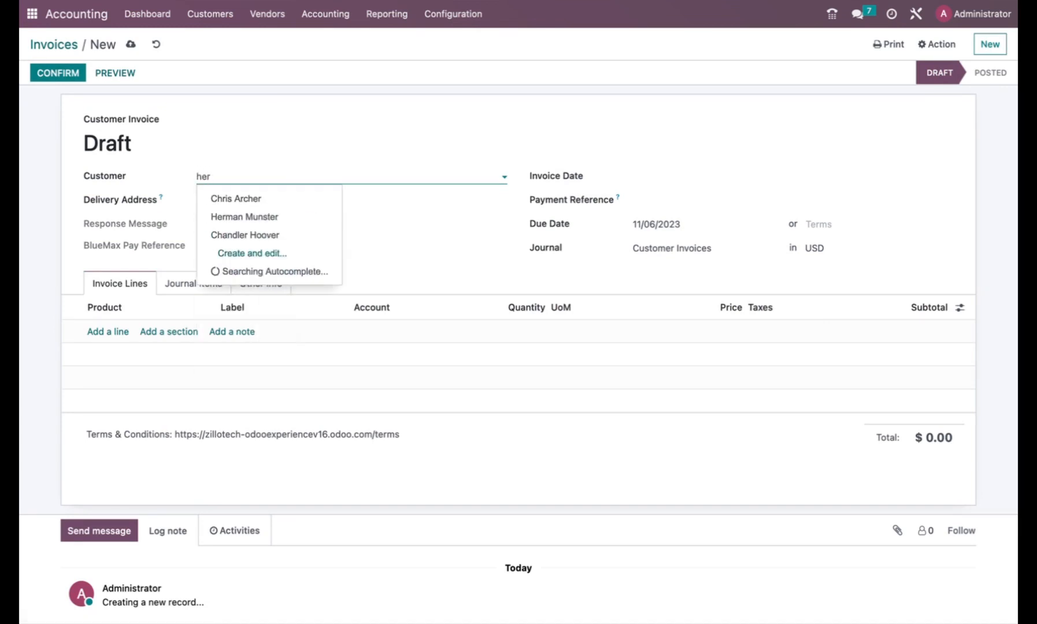
left_click(225, 219)
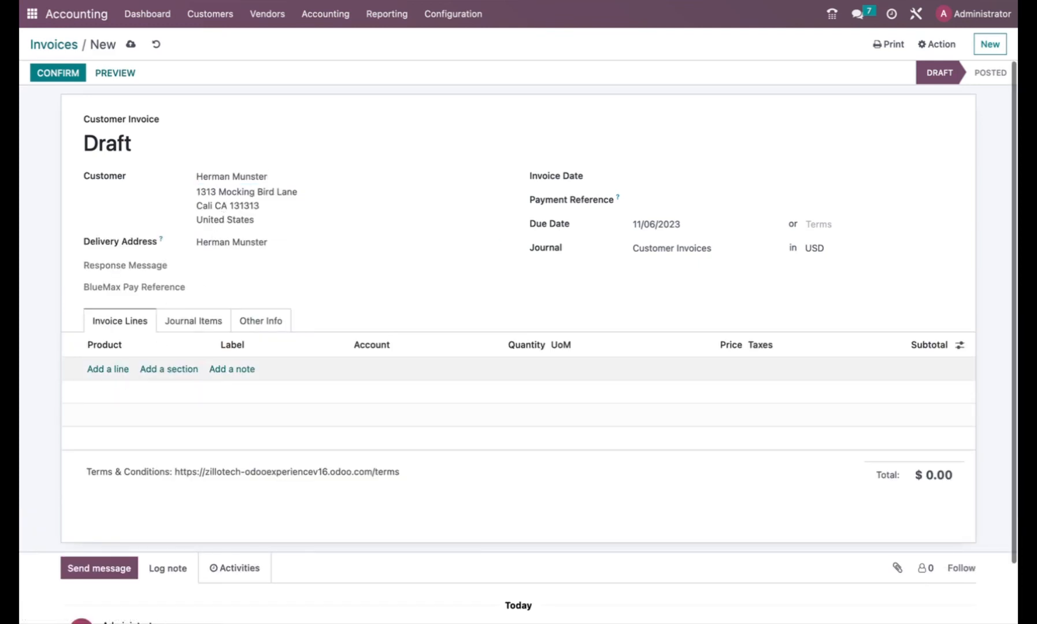
Add a Service line at 100.00 and confirm invoice INV/2023/00015 totalling $106.00.
left_click(118, 369)
type("ser")
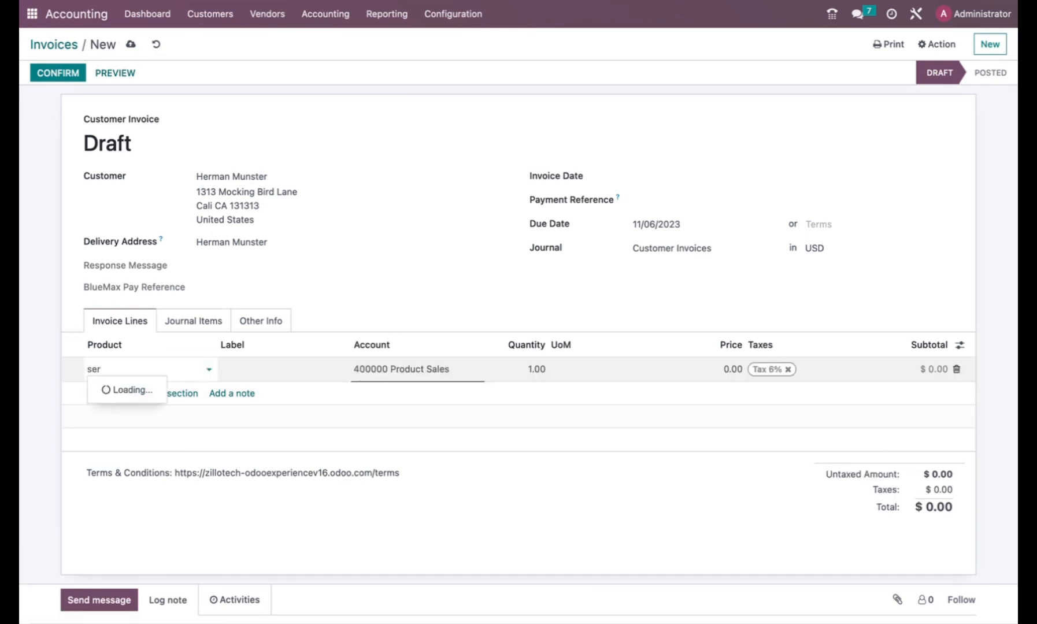
left_click(123, 393)
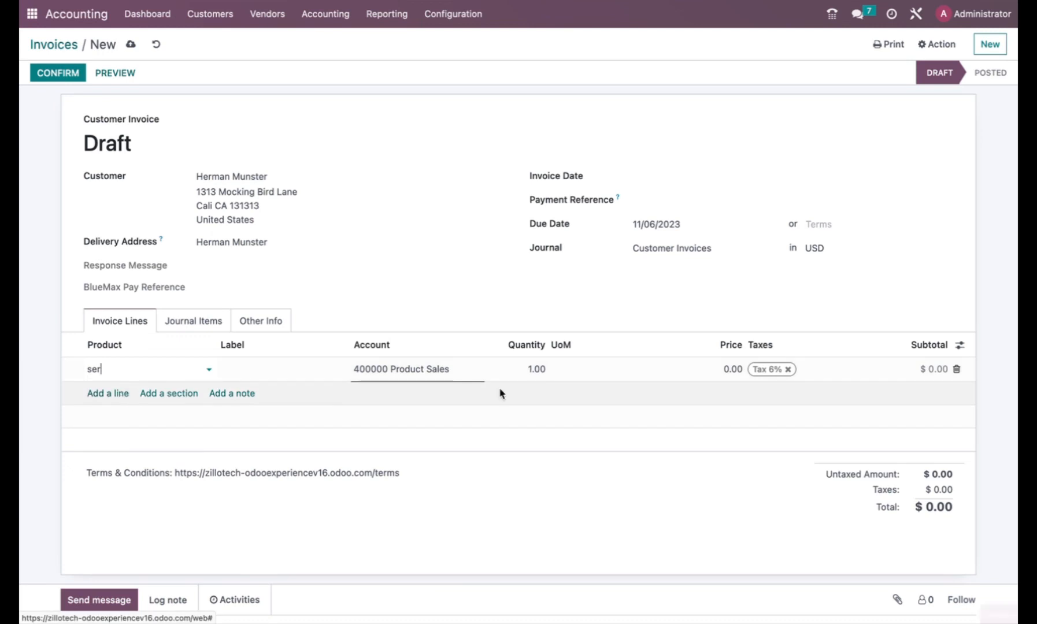
left_click_drag(717, 369, 753, 370)
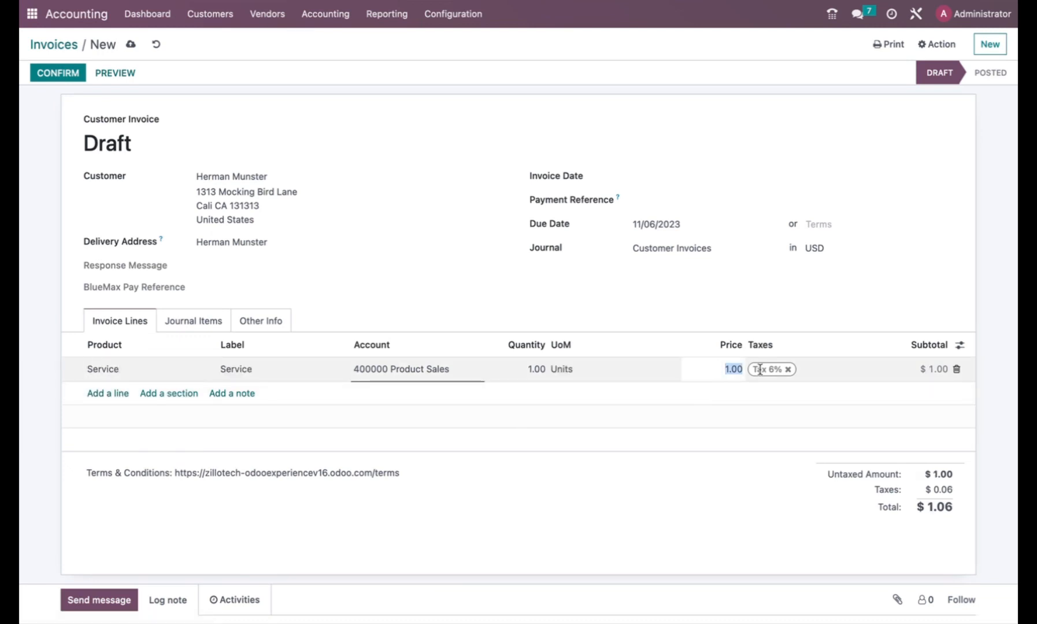
type("100.00")
left_click(861, 388)
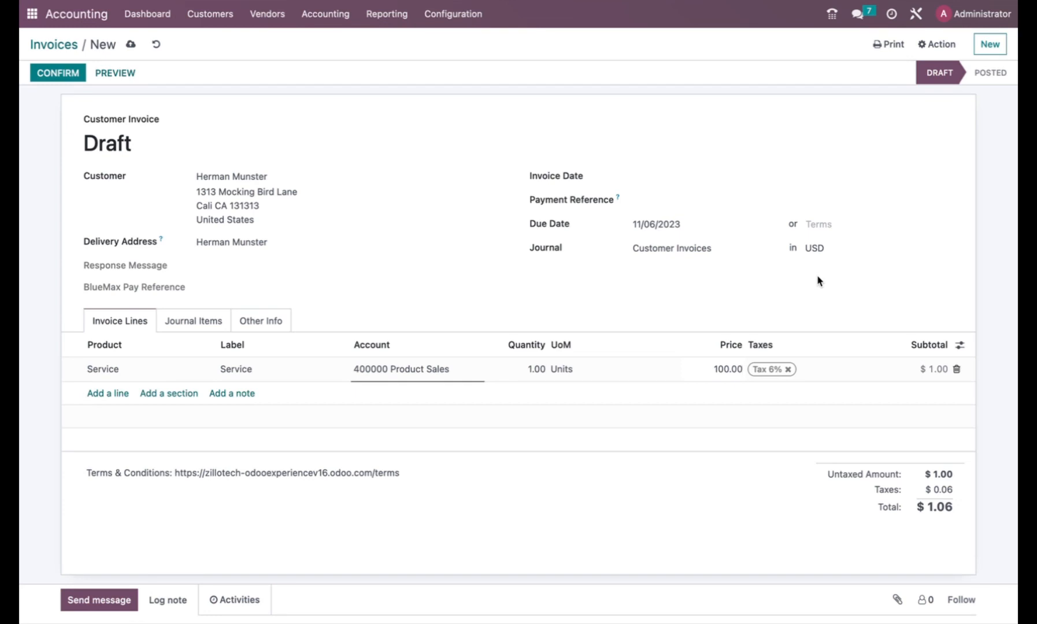
key("Return")
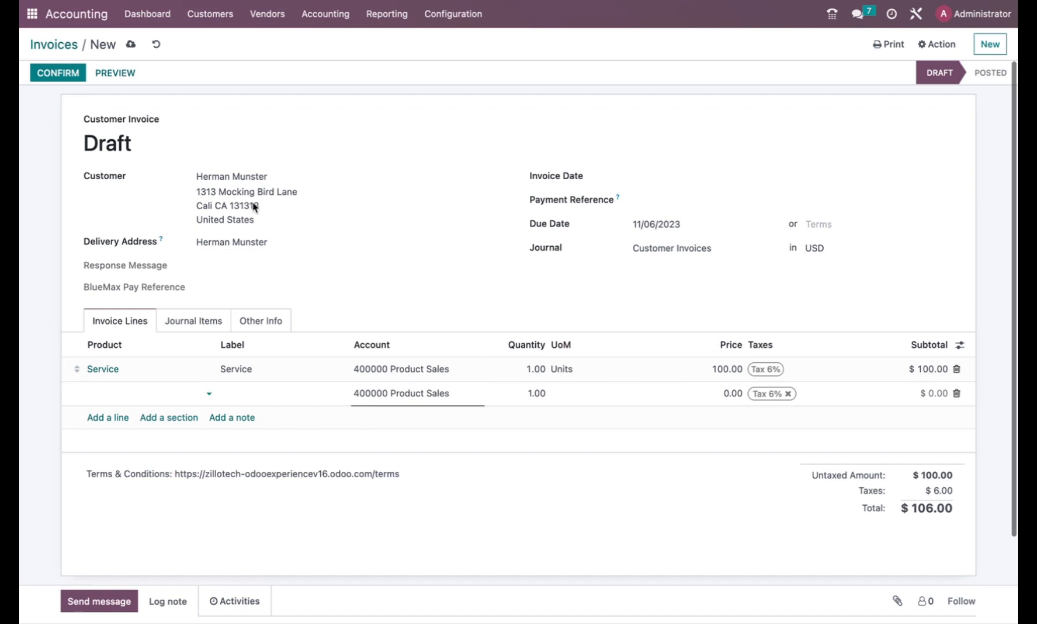
left_click(72, 72)
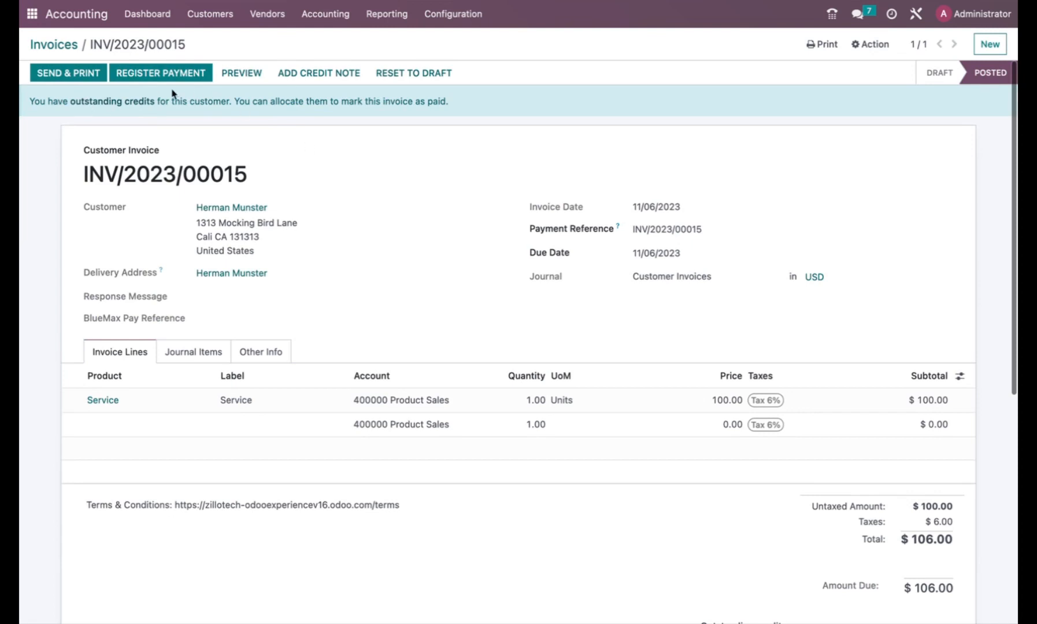
Reopen INV/2023/00015, generate its $106.00 payment link and copy it.
left_click(68, 46)
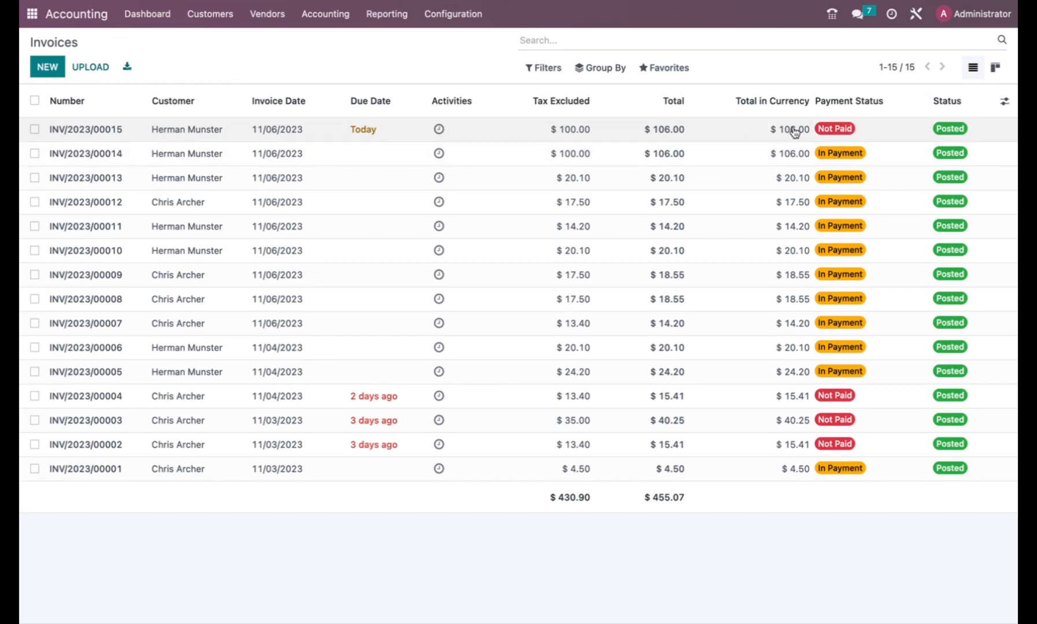
left_click(114, 130)
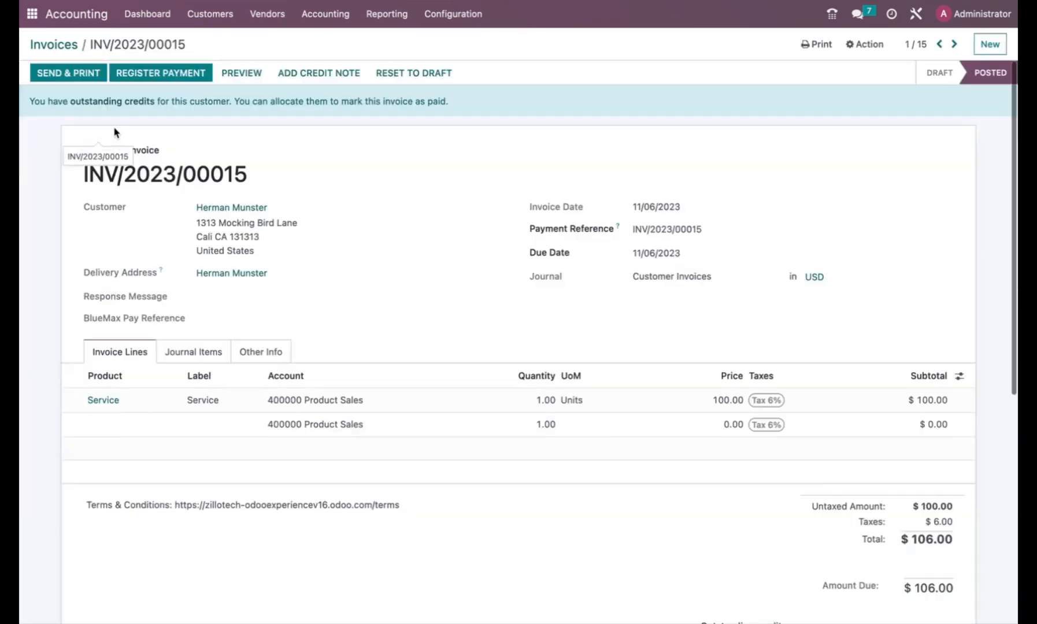
left_click(866, 50)
left_click(883, 109)
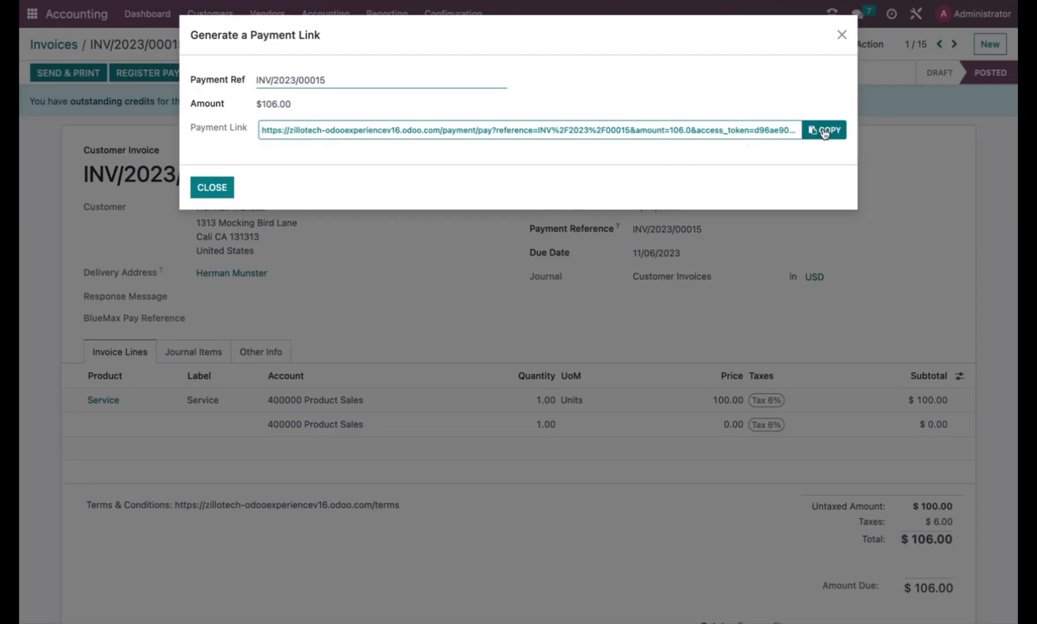
left_click(825, 133)
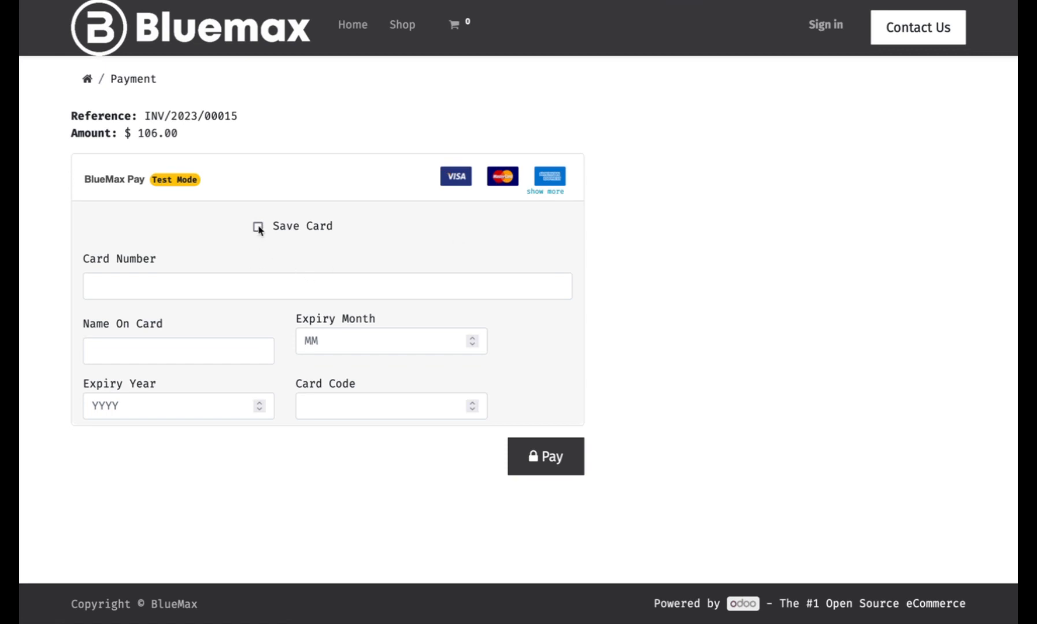
Pay $106.00 on the portal with the test card's number, name, expiry and code, without saving it.
left_click(126, 287)
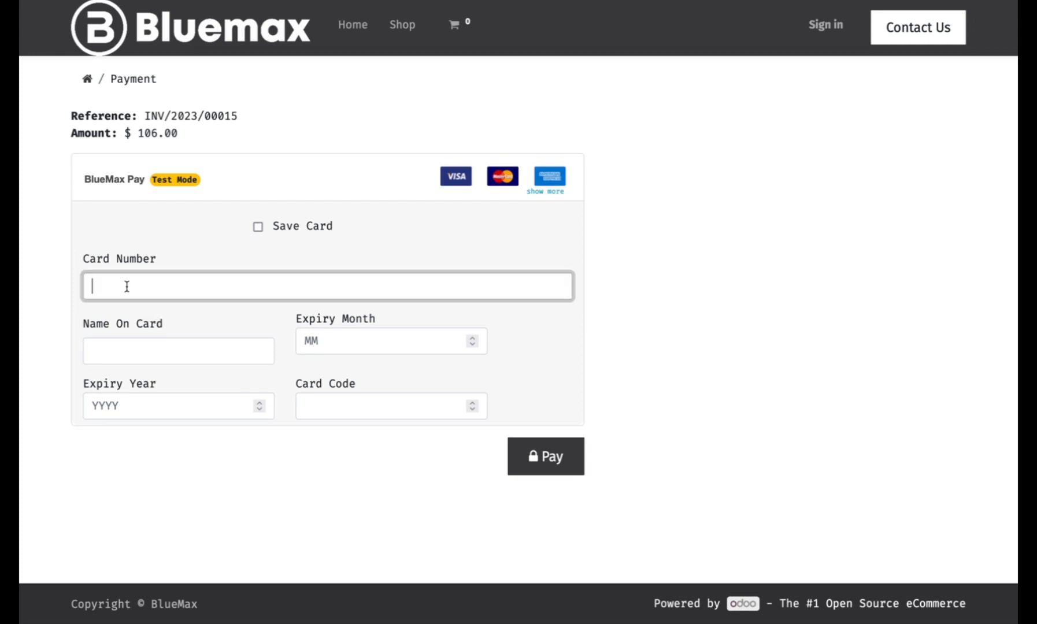
type("6510000000000810")
left_click(134, 351)
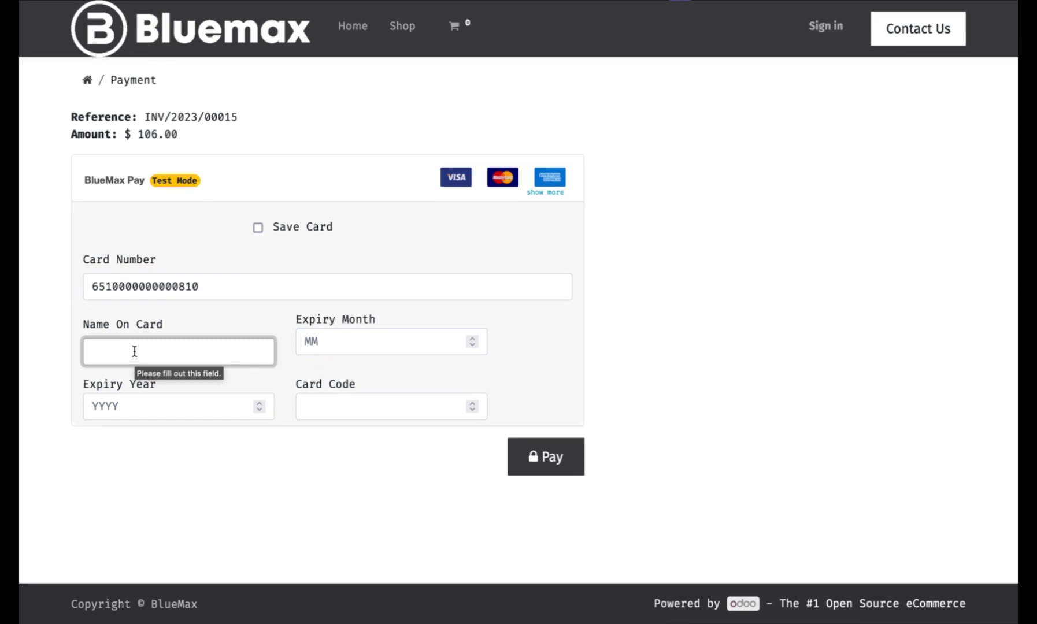
type("H")
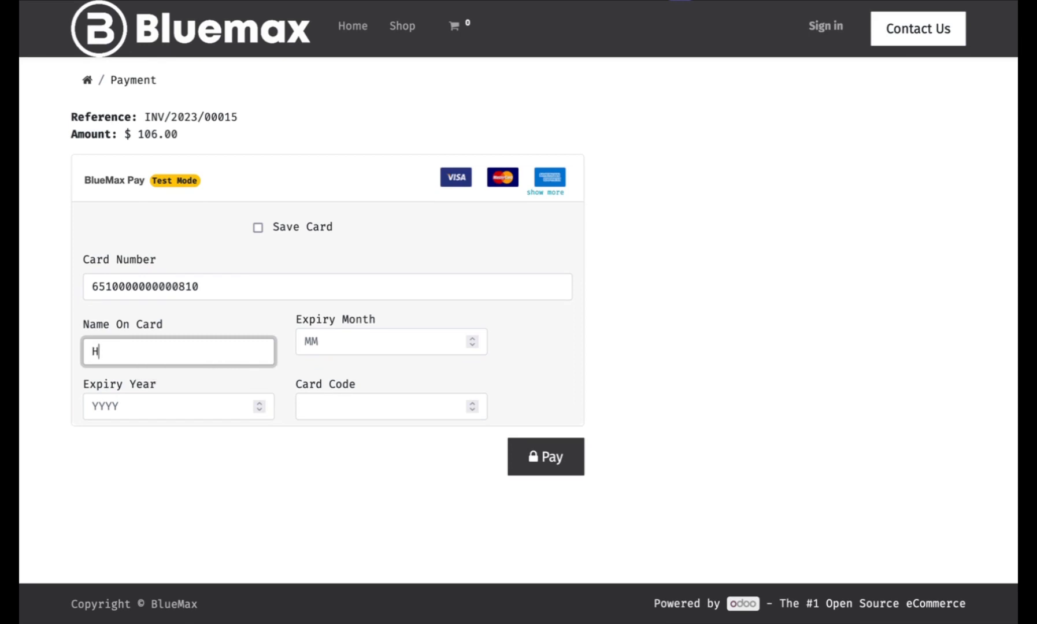
type("erman Munster")
left_click(167, 407)
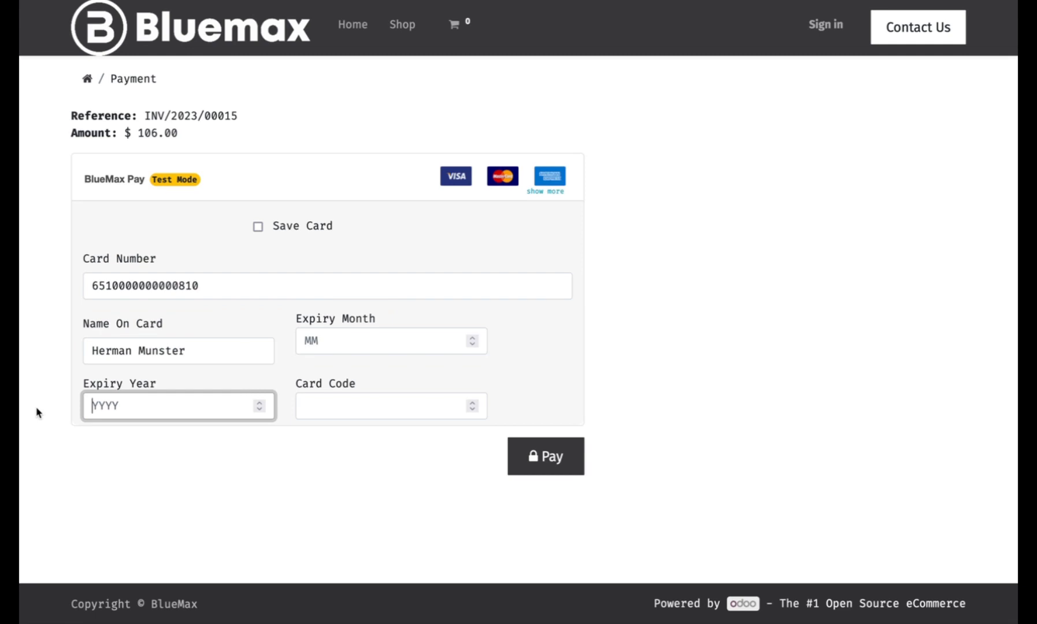
type("2026")
left_click(339, 338)
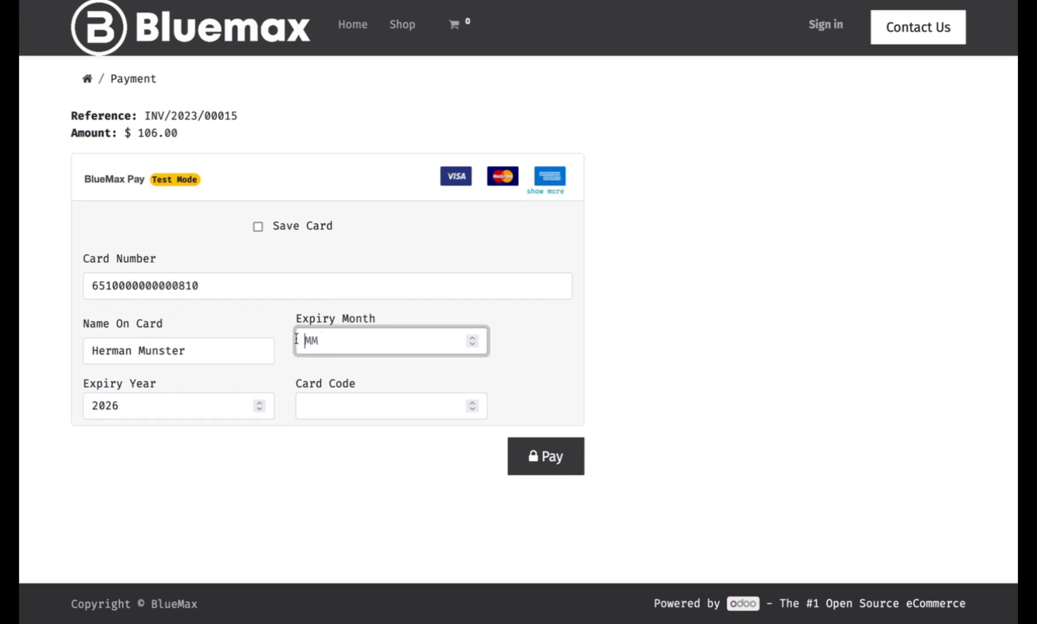
type("05")
left_click(306, 406)
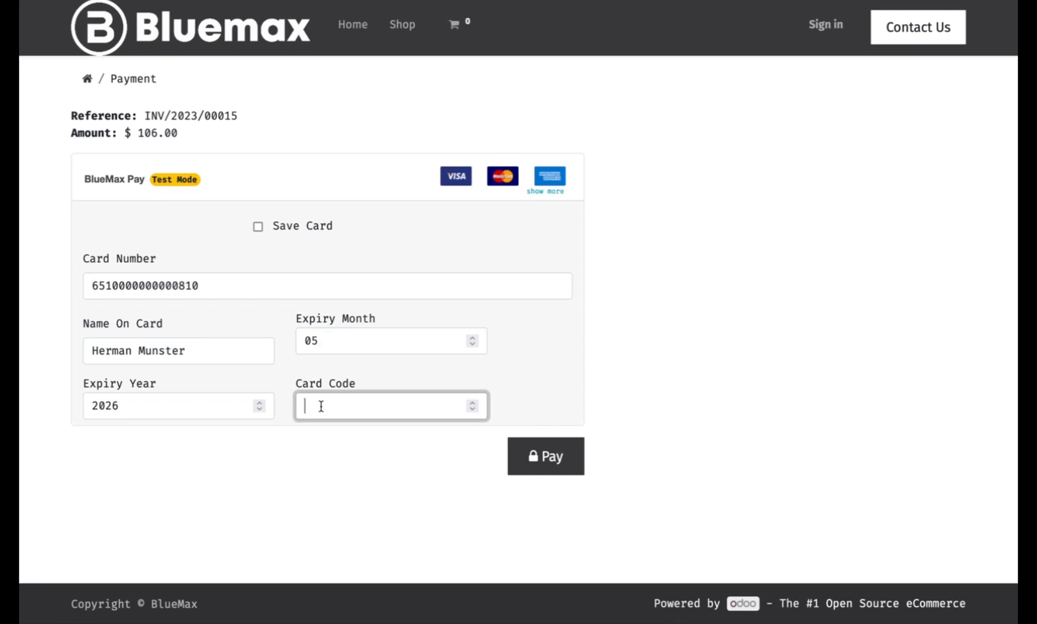
type("123")
left_click(551, 457)
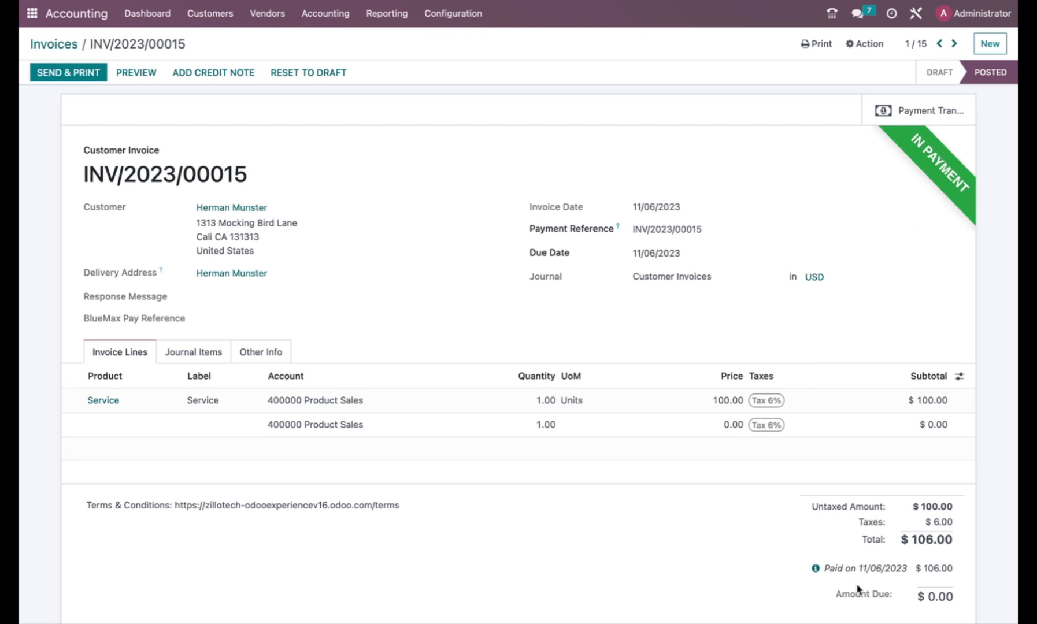
Show the payment entry for INV/2023/00015: PBNK1/2023/00037, $106.00, Bank (BlueMax Pay) journal.
left_click(815, 569)
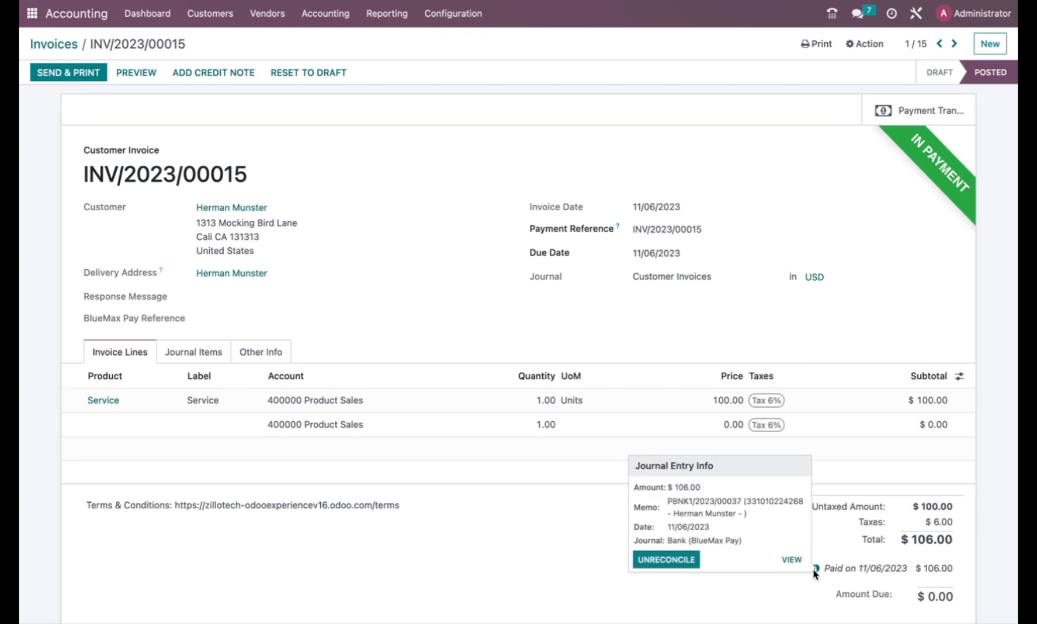
left_click(918, 113)
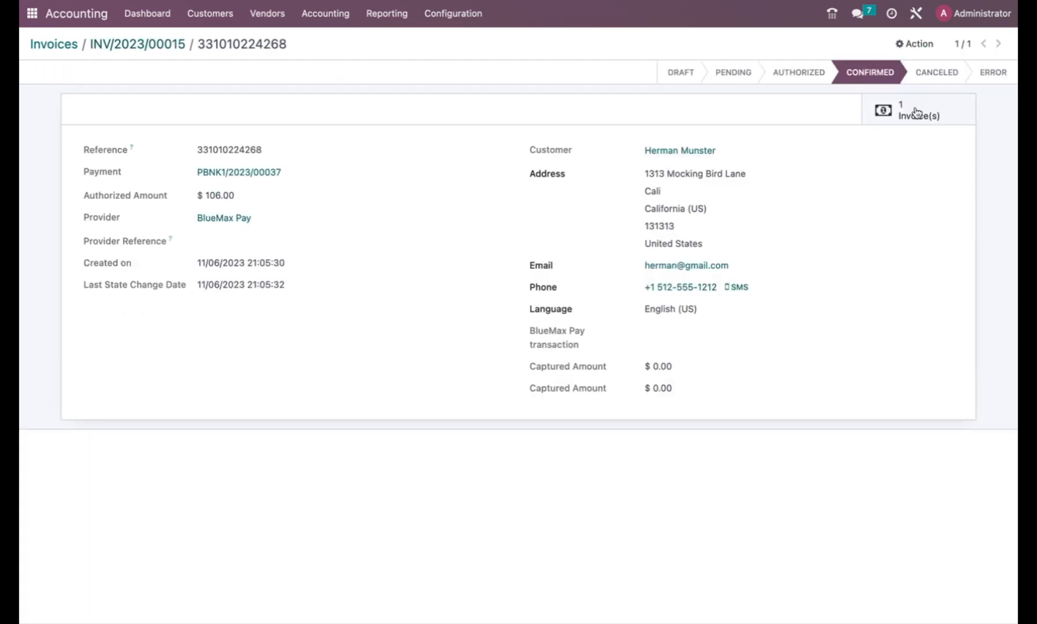
left_click_drag(200, 146, 782, 283)
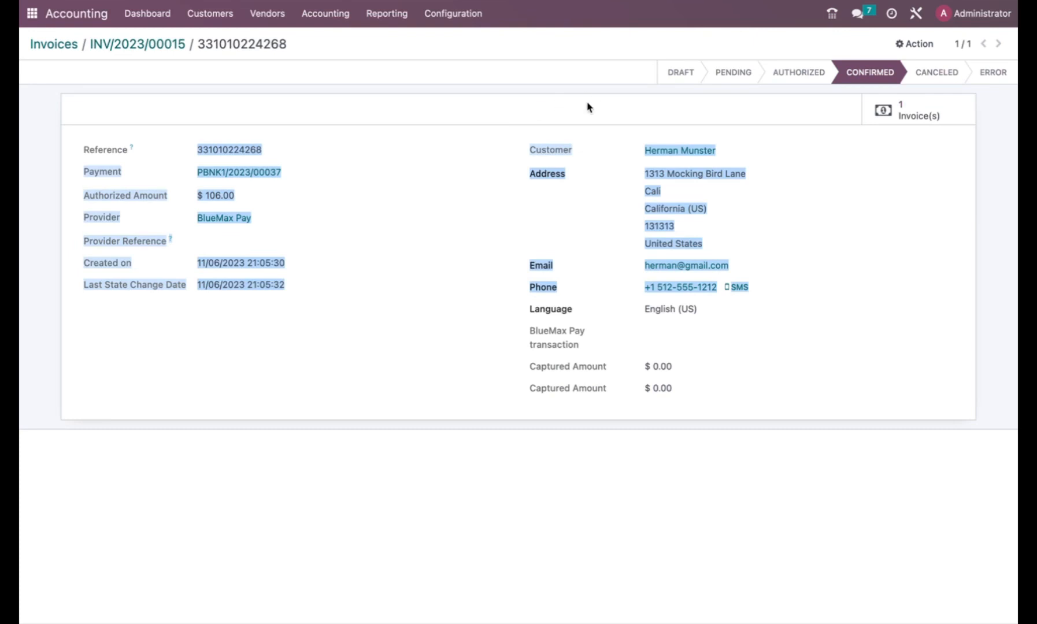
left_click(657, 108)
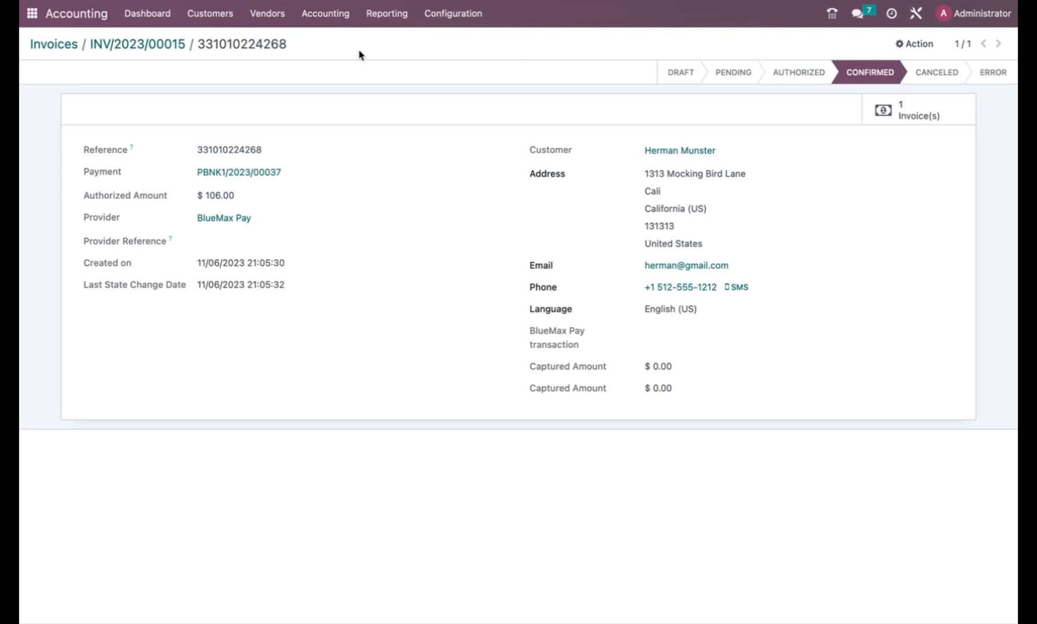
left_click(137, 49)
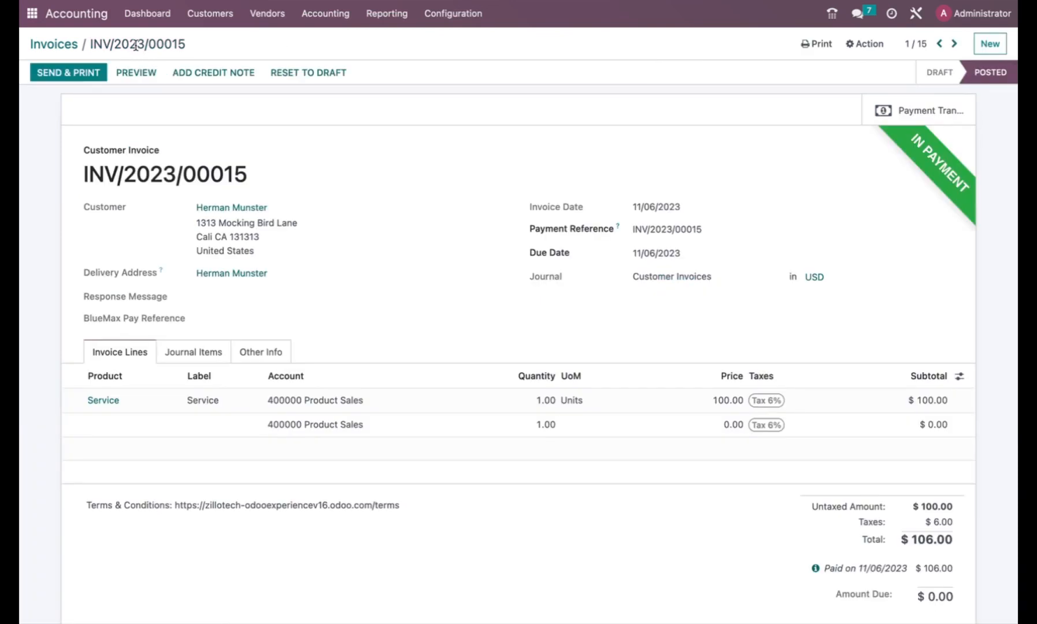